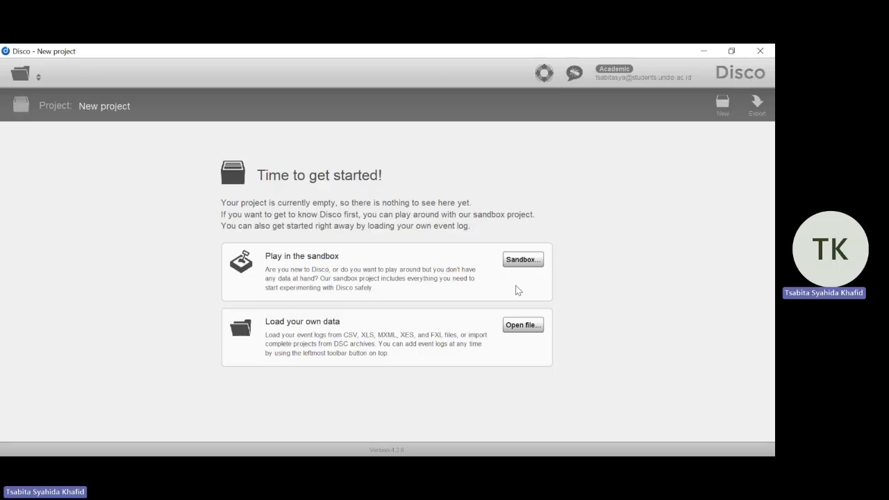
Load the Purchasing-Example event log and import it with the preset column assignments
{"action": "left_click", "coordinate": [520, 325]}
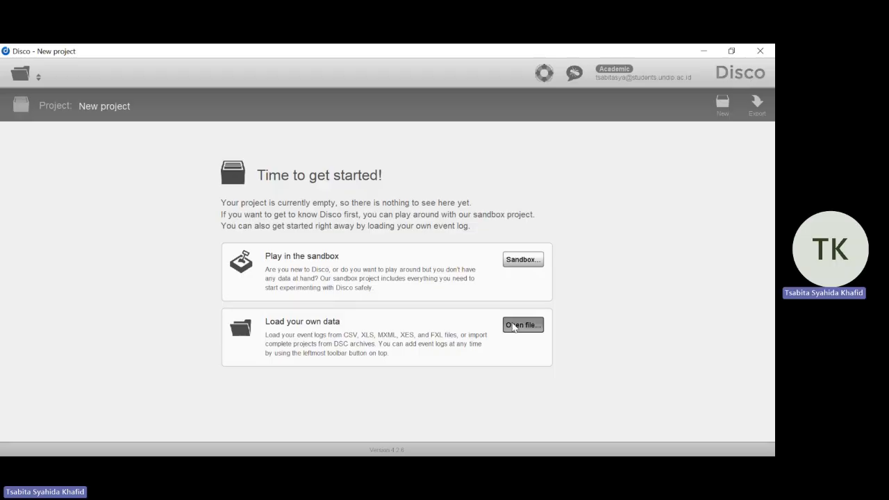
{"action": "double_click", "coordinate": [254, 159]}
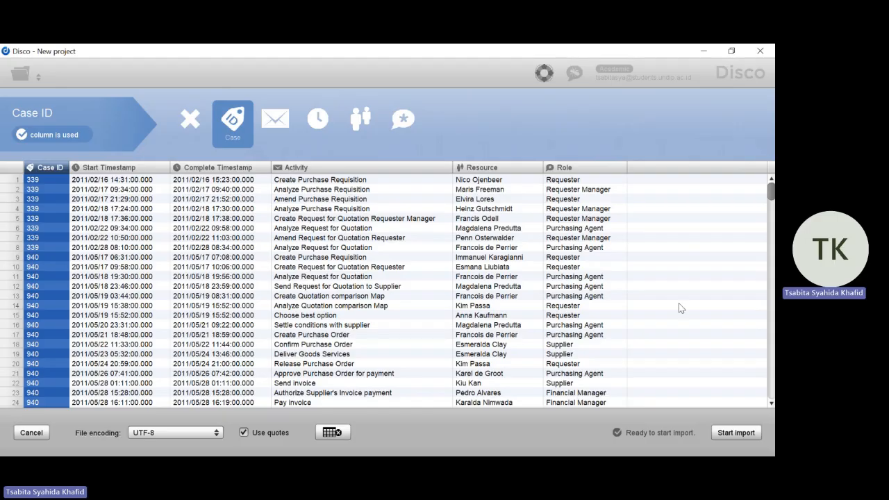
{"action": "left_click", "coordinate": [727, 433]}
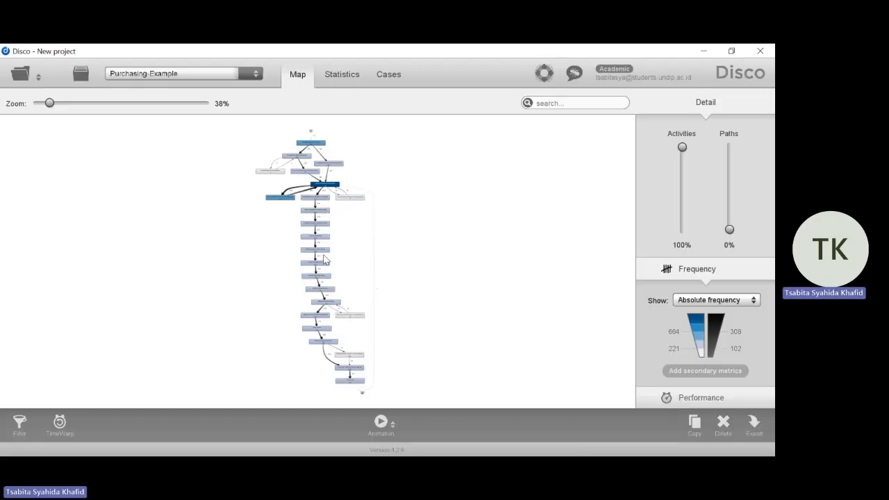
Examine the process map from its start to its end, including the activity and path frequencies
{"action": "scroll", "coordinate": [325, 259], "scroll_direction": "up", "scroll_amount": 4}
{"action": "scroll", "coordinate": [353, 247], "scroll_direction": "up", "scroll_amount": 3}
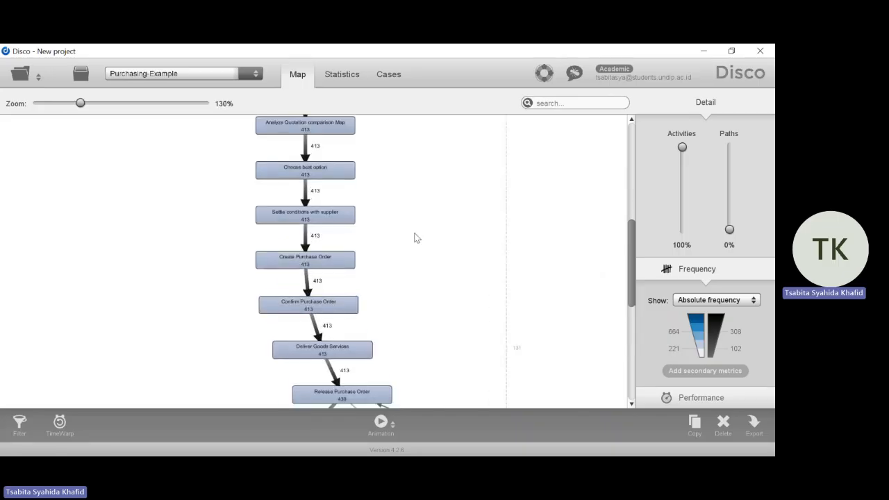
{"action": "left_click_drag", "start_coordinate": [630, 247], "coordinate": [630, 146]}
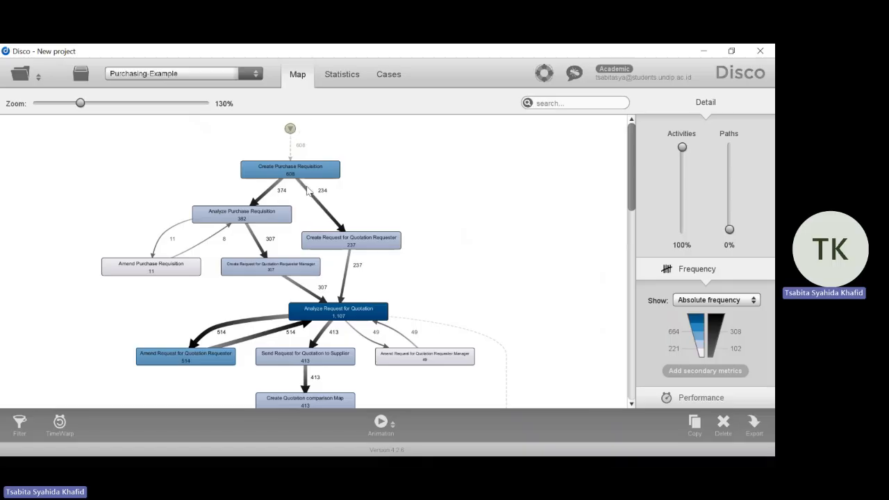
{"action": "scroll", "coordinate": [305, 231], "scroll_direction": "down", "scroll_amount": 6}
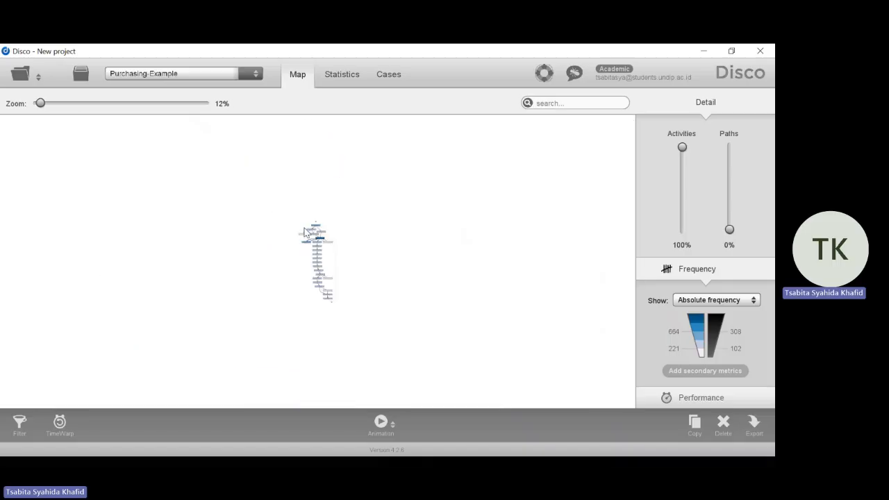
{"action": "scroll", "coordinate": [304, 231], "scroll_direction": "up", "scroll_amount": 4}
{"action": "scroll", "coordinate": [304, 231], "scroll_direction": "up", "scroll_amount": 1}
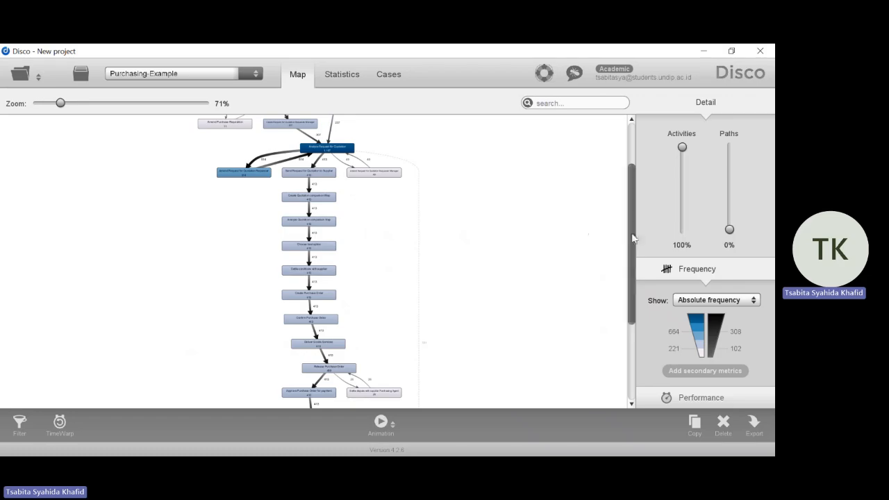
{"action": "left_click_drag", "start_coordinate": [633, 229], "coordinate": [632, 321]}
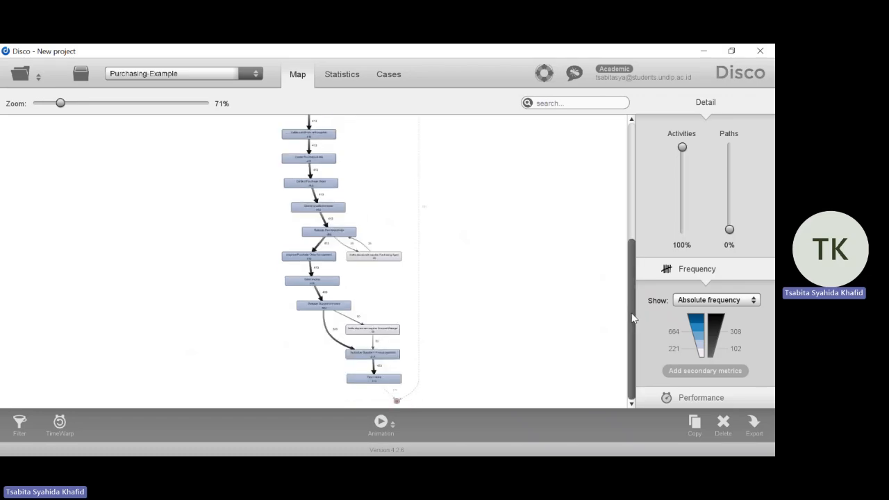
{"action": "left_click_drag", "start_coordinate": [631, 306], "coordinate": [633, 161]}
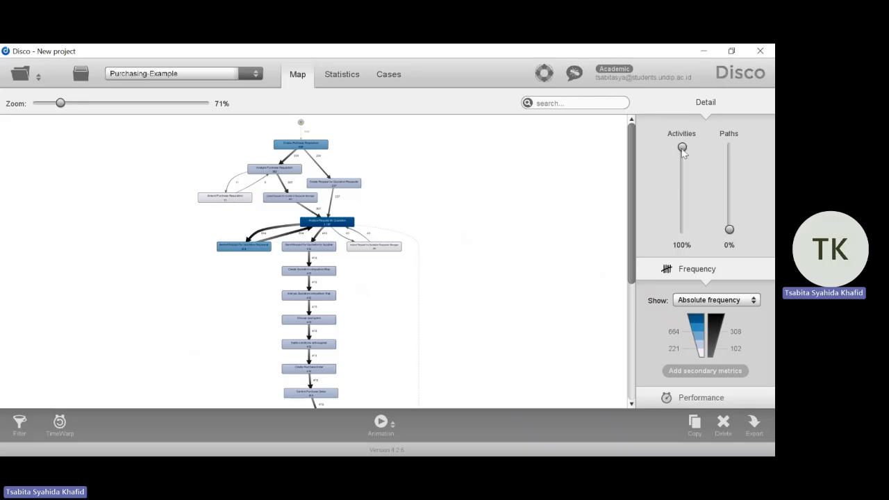
Reduce the map's activity detail to 0% to view the simplified process, and restore it to 100%
{"action": "left_click_drag", "start_coordinate": [682, 147], "coordinate": [683, 240]}
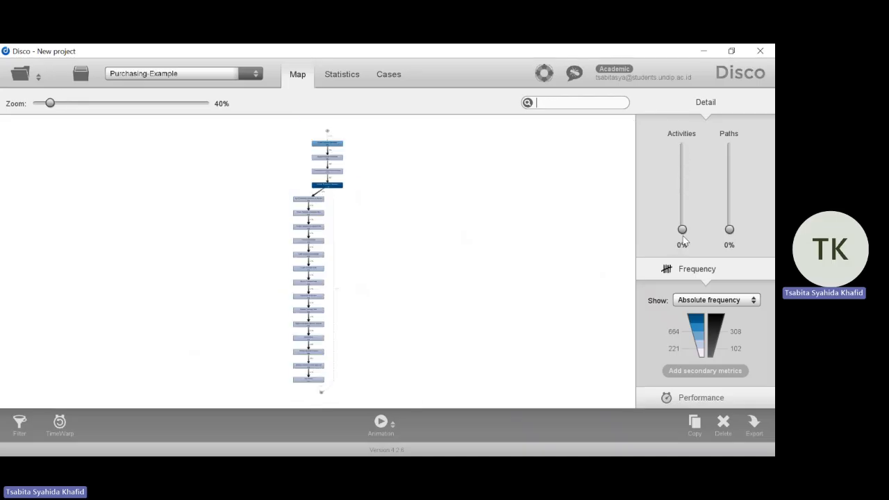
{"action": "scroll", "coordinate": [352, 213], "scroll_direction": "up", "scroll_amount": 1}
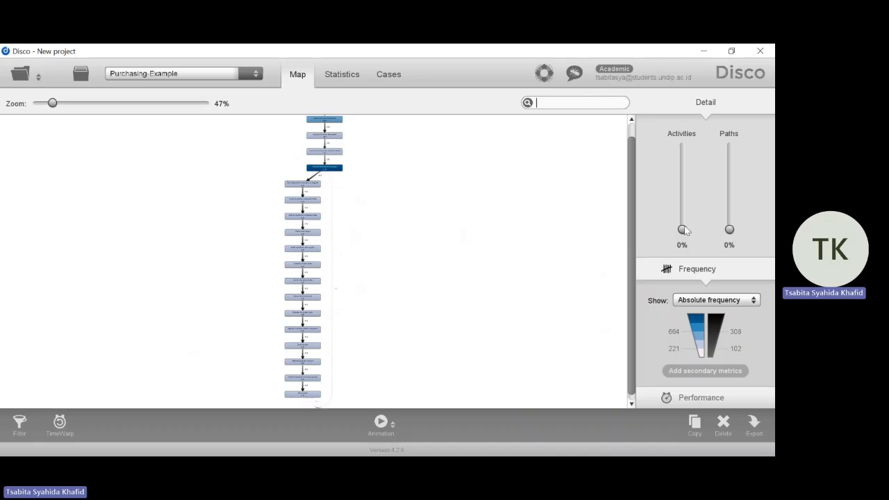
{"action": "left_click_drag", "start_coordinate": [683, 229], "coordinate": [682, 147]}
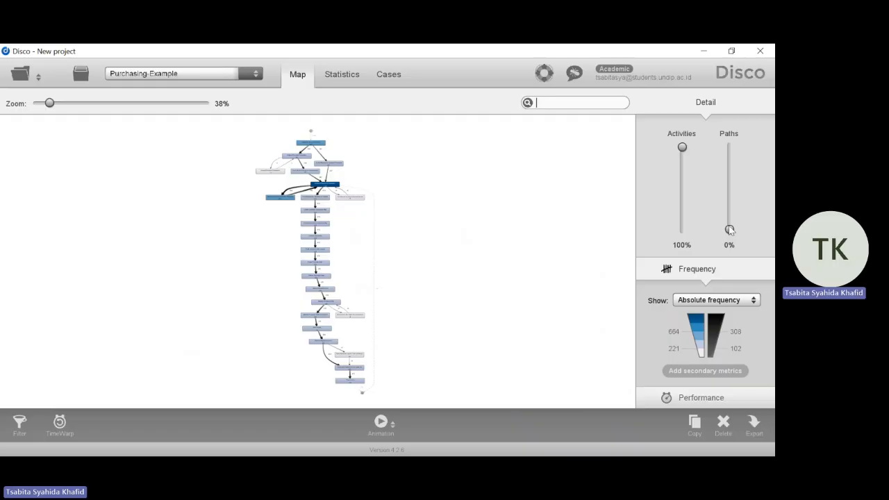
Set the map's path detail to 100% and inspect the upper part of the process flow
{"action": "left_click_drag", "start_coordinate": [729, 230], "coordinate": [740, 135]}
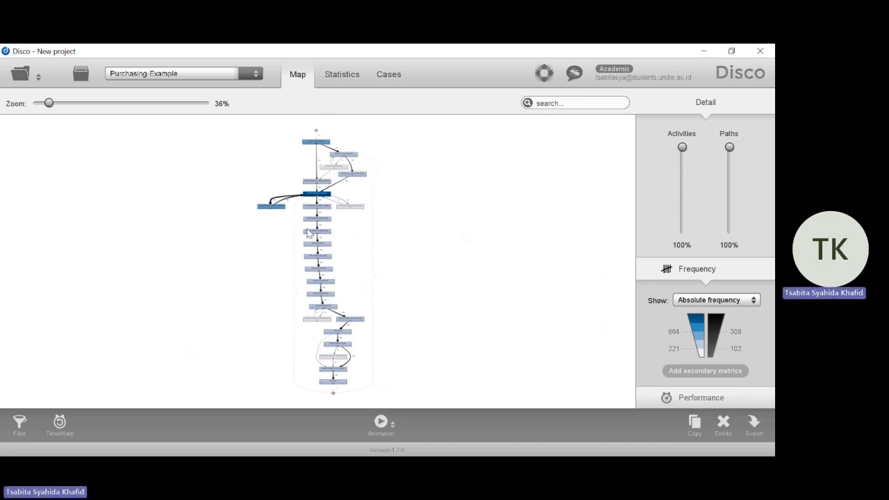
{"action": "scroll", "coordinate": [308, 233], "scroll_direction": "up", "scroll_amount": 5}
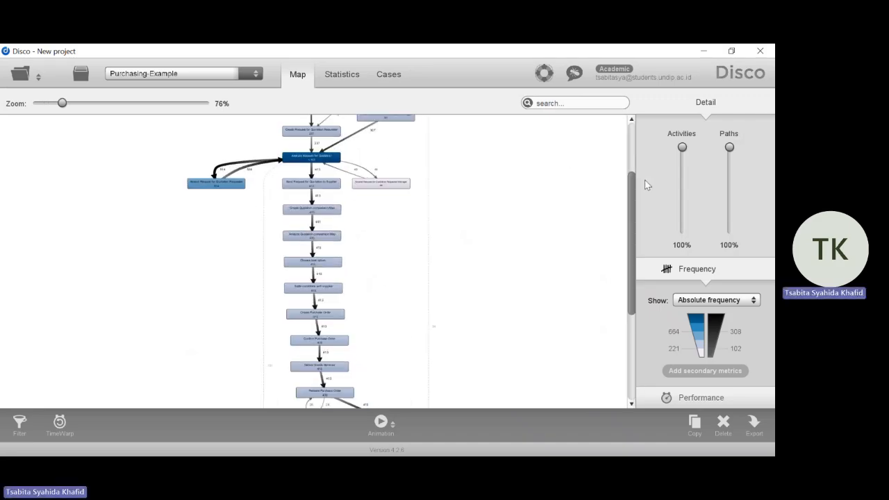
{"action": "left_click_drag", "start_coordinate": [633, 200], "coordinate": [635, 163]}
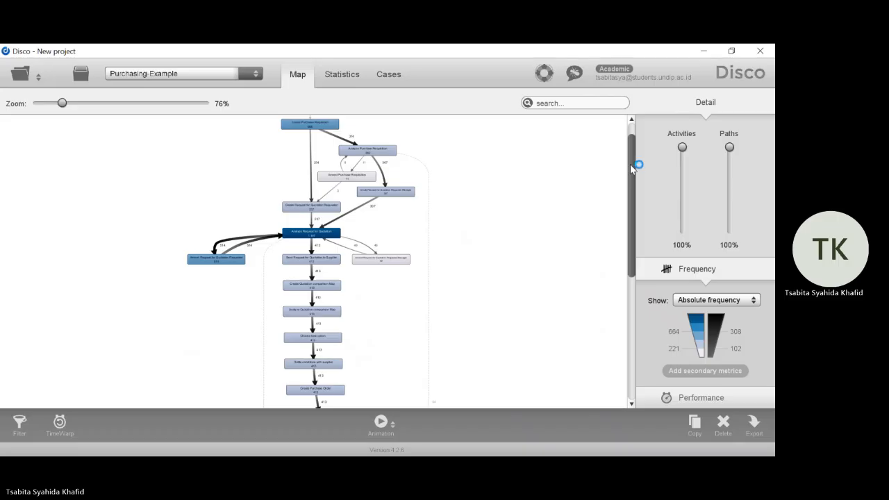
{"action": "left_click_drag", "start_coordinate": [637, 165], "coordinate": [633, 154]}
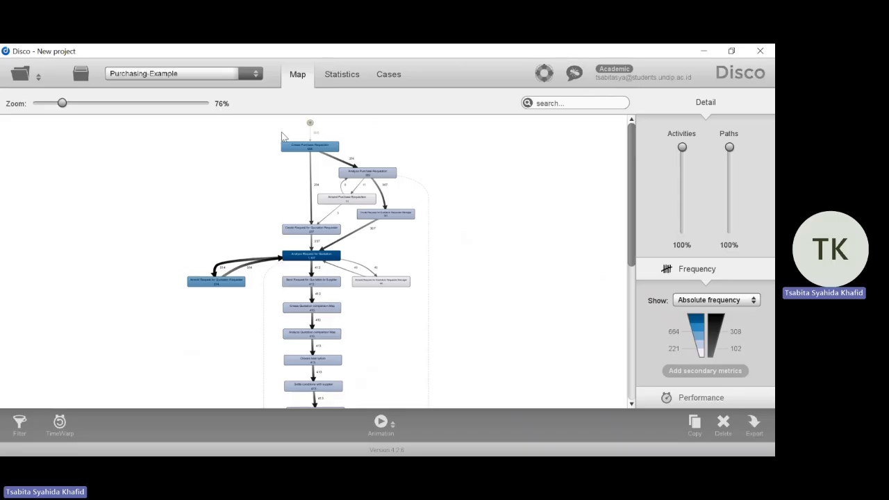
Show the case duration distribution in the log's overview statistics
{"action": "left_click", "coordinate": [343, 78]}
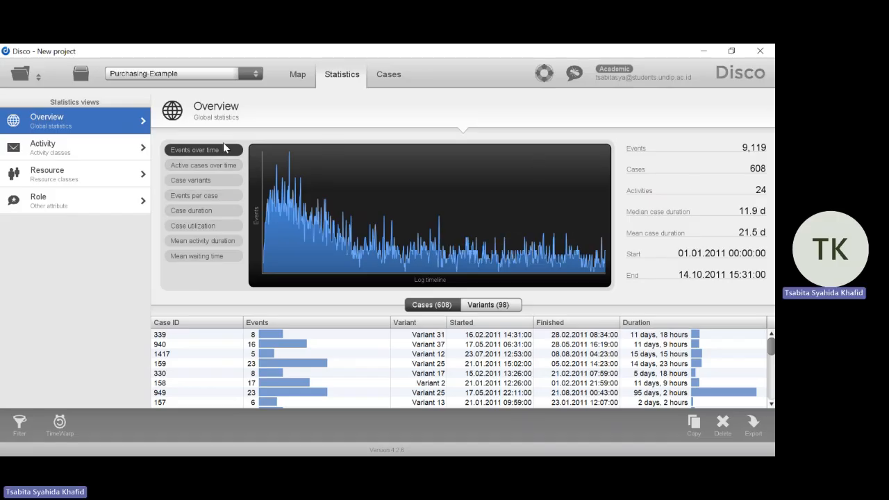
{"action": "left_click", "coordinate": [222, 209]}
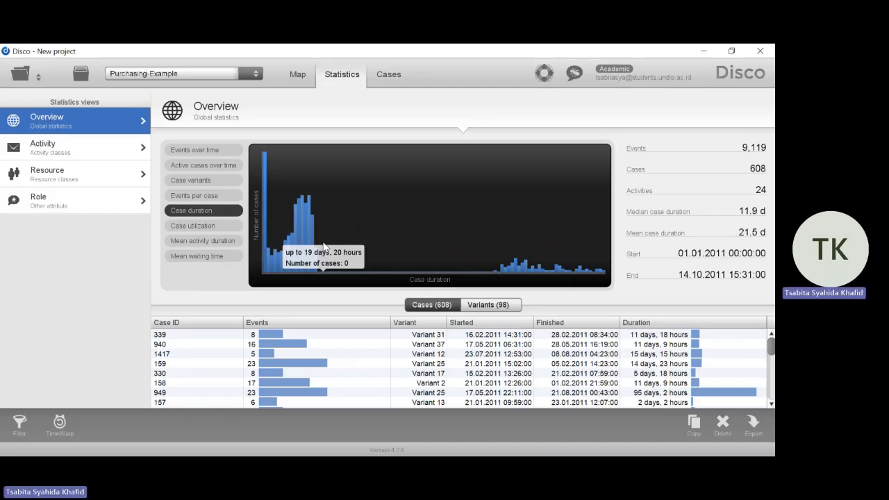
Review the first case's event sequence as a graph and return to its table view
{"action": "left_click", "coordinate": [384, 79]}
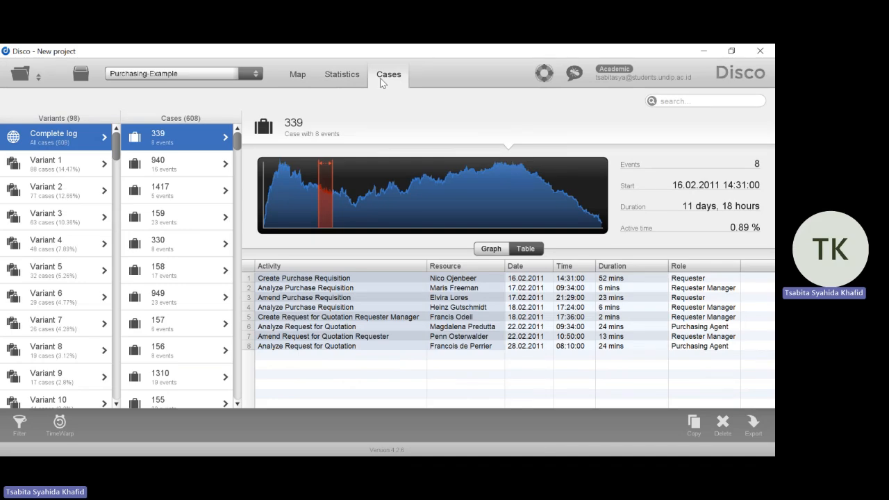
{"action": "left_click", "coordinate": [500, 251]}
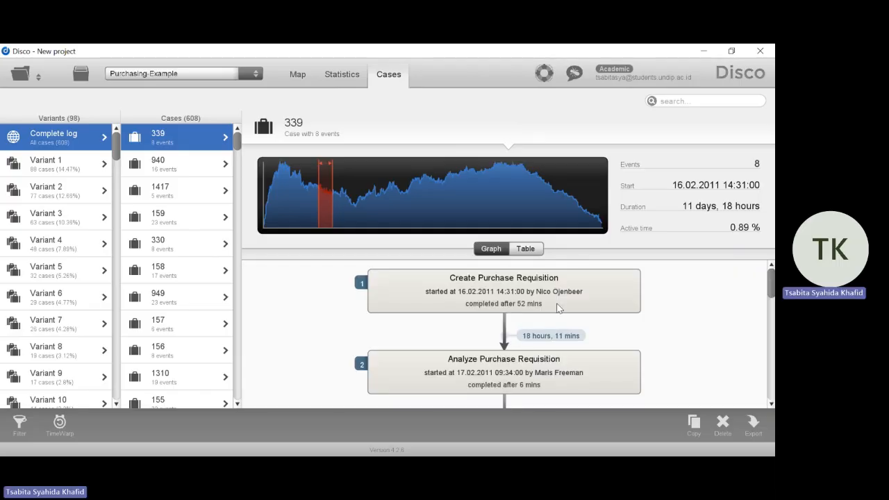
{"action": "scroll", "coordinate": [559, 308], "scroll_direction": "down", "scroll_amount": 6}
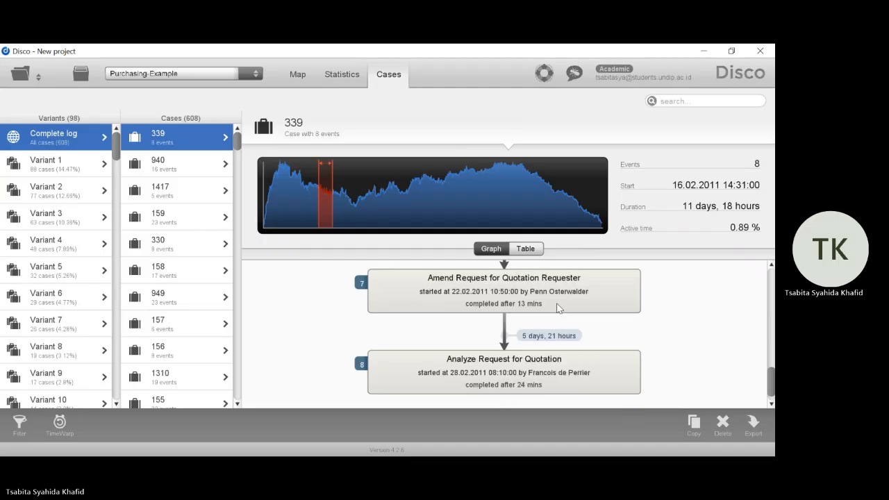
{"action": "scroll", "coordinate": [559, 307], "scroll_direction": "up", "scroll_amount": 6}
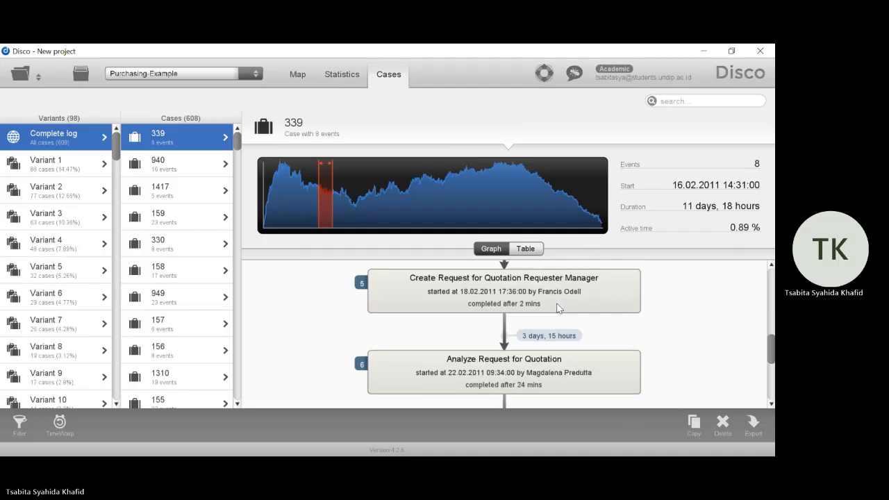
{"action": "left_click", "coordinate": [525, 248]}
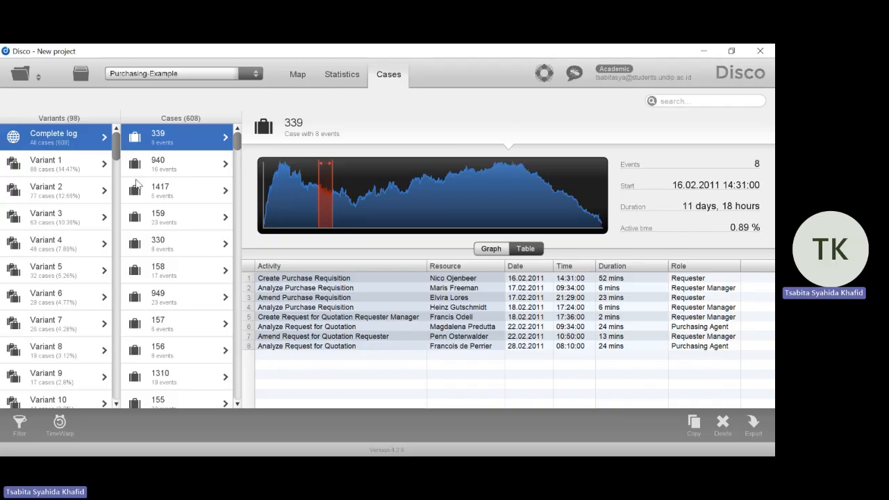
Look through the complete list of process variants and display the cases of Variant 3
{"action": "scroll", "coordinate": [50, 290], "scroll_direction": "down", "scroll_amount": 5}
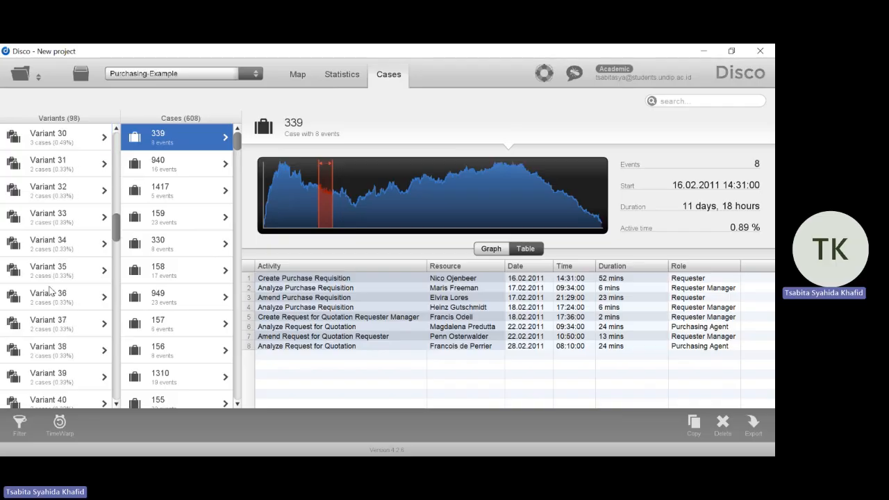
{"action": "scroll", "coordinate": [50, 291], "scroll_direction": "up", "scroll_amount": 5}
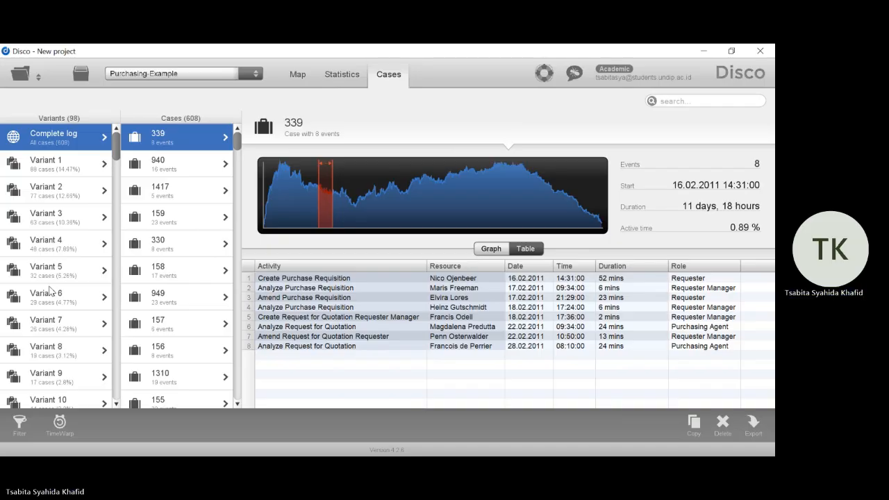
{"action": "scroll", "coordinate": [50, 290], "scroll_direction": "down", "scroll_amount": 20}
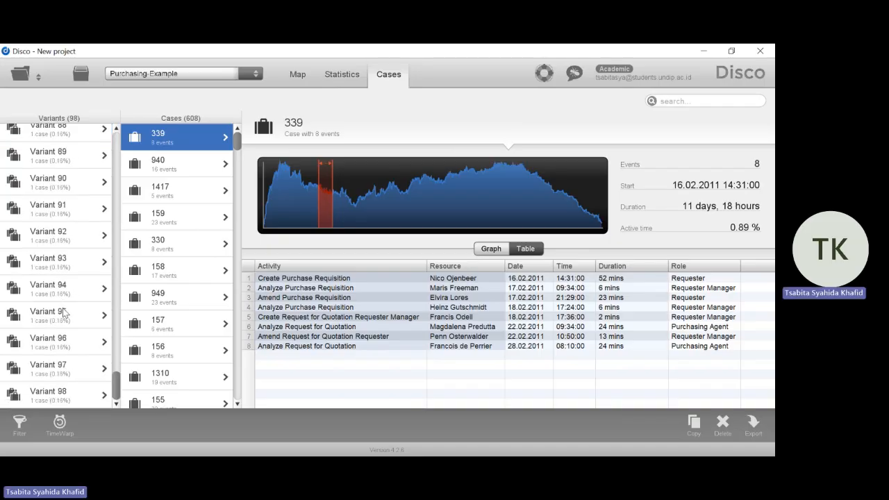
{"action": "scroll", "coordinate": [63, 313], "scroll_direction": "up", "scroll_amount": 20}
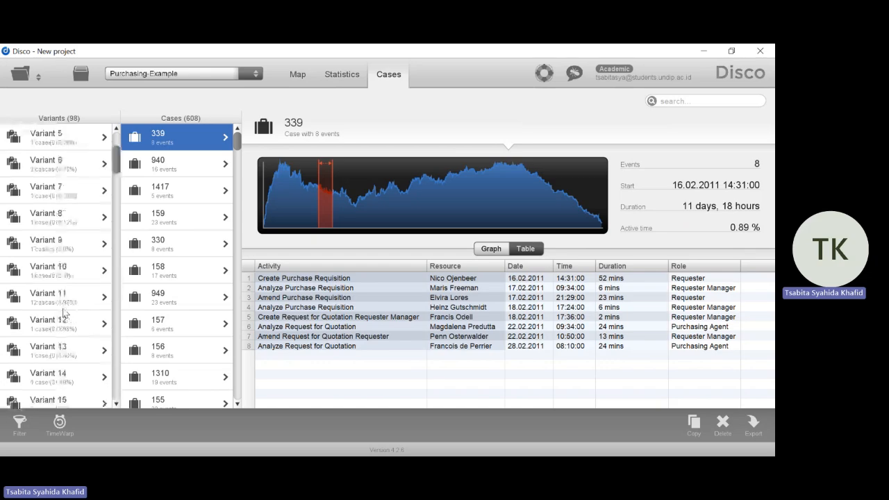
{"action": "left_click", "coordinate": [50, 220]}
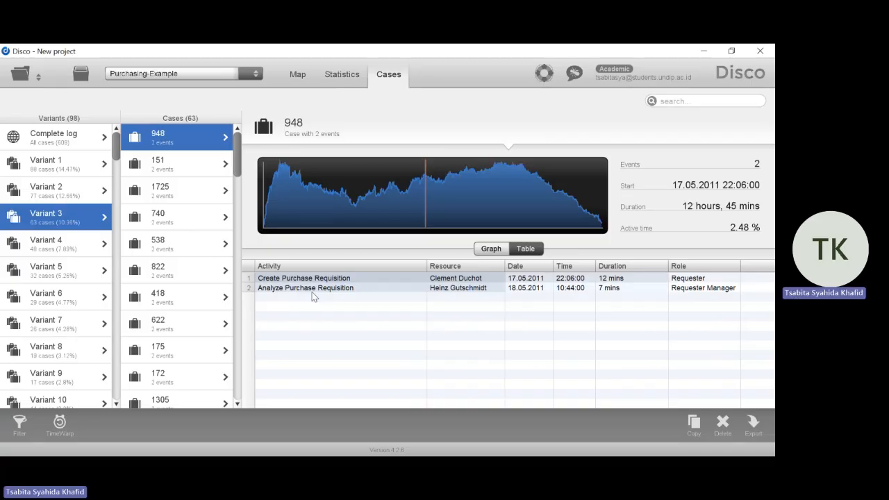
Add a Performance filter on case duration to the log with a minimum duration of 21 hours
{"action": "left_click", "coordinate": [22, 431]}
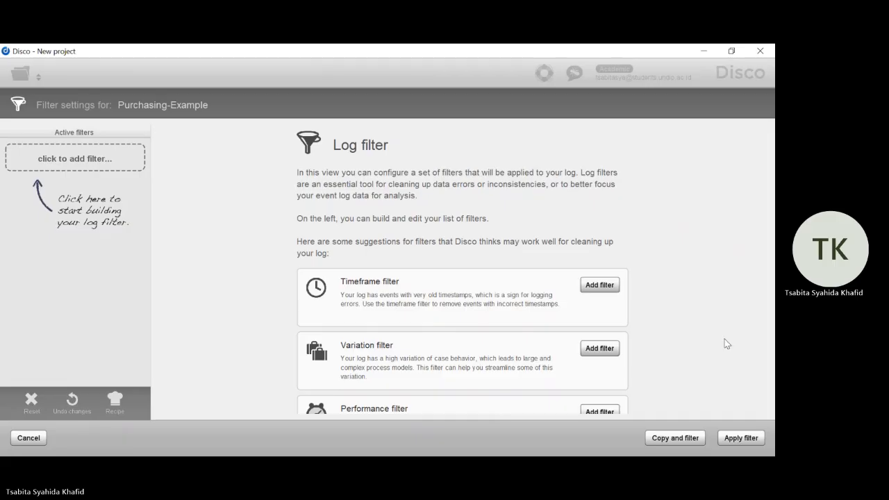
{"action": "left_click", "coordinate": [588, 413]}
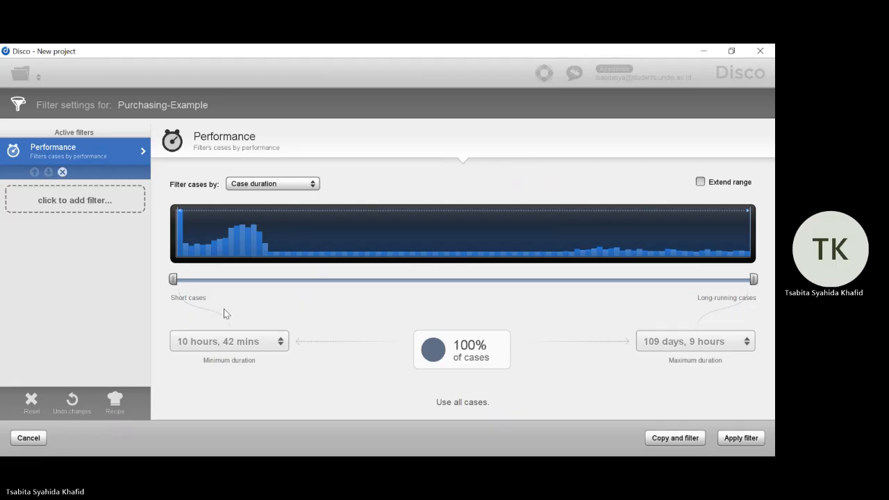
{"action": "left_click", "coordinate": [232, 339]}
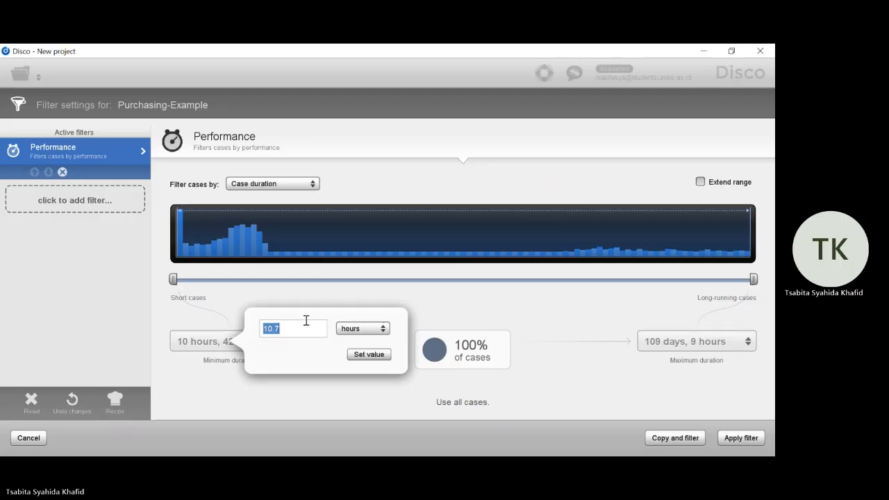
{"action": "type", "text": "21"}
{"action": "left_click", "coordinate": [366, 354]}
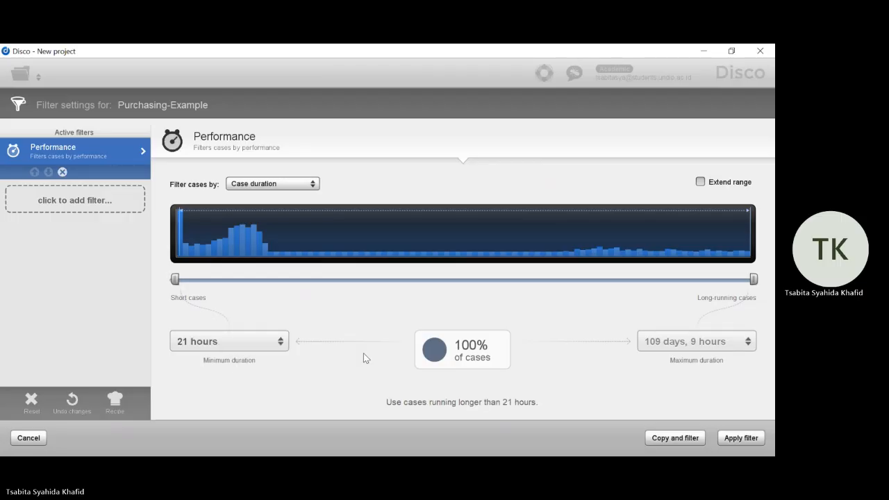
Set the Performance filter's minimum case duration to 21 days
{"action": "left_click", "coordinate": [232, 339]}
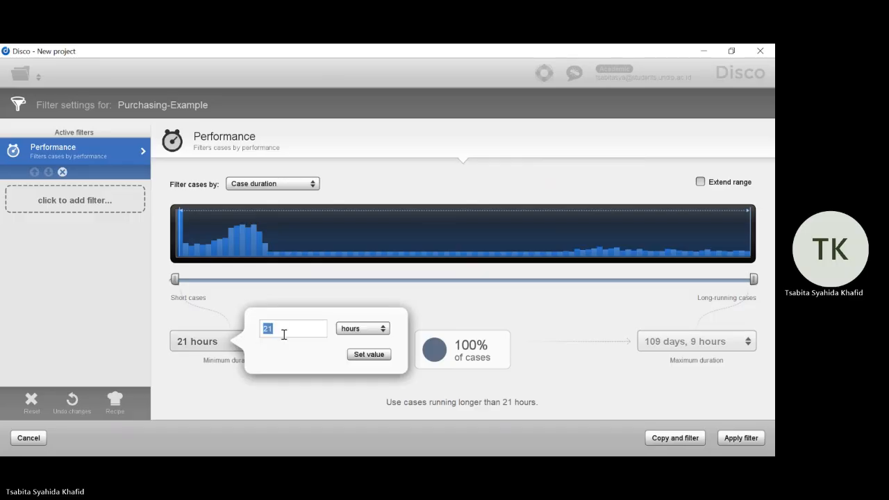
{"action": "left_click", "coordinate": [358, 329]}
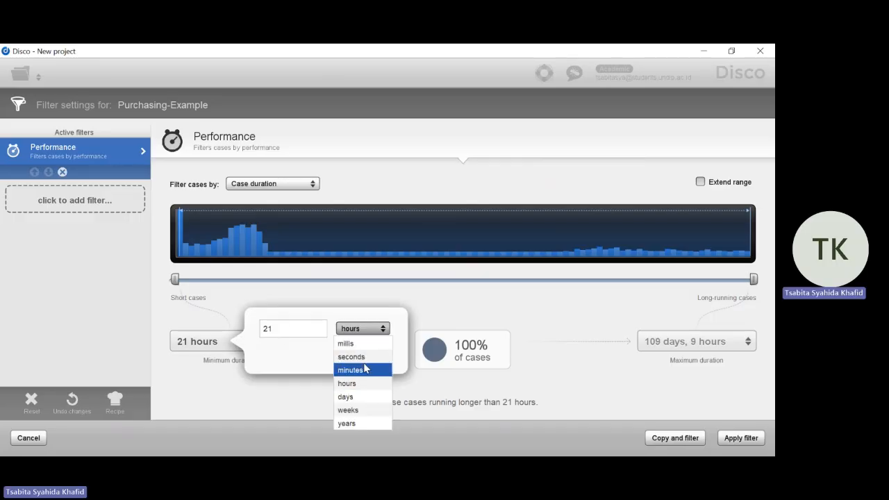
{"action": "left_click", "coordinate": [365, 396]}
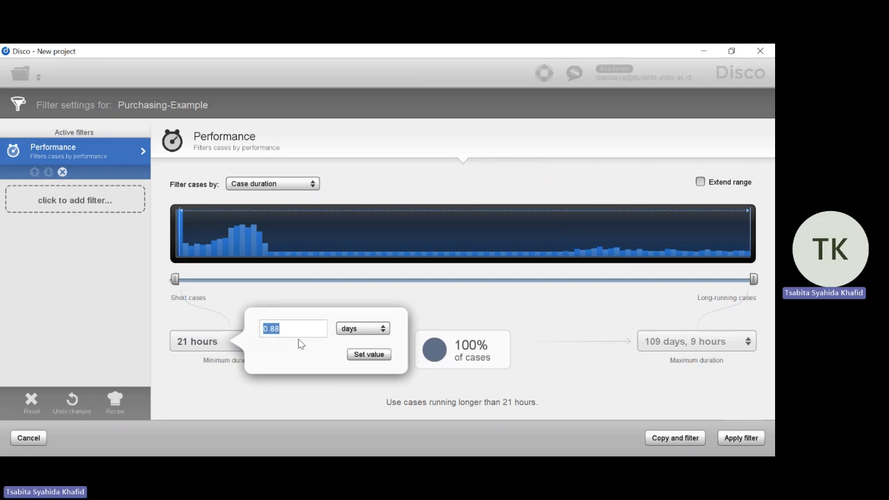
{"action": "type", "text": "21"}
{"action": "left_click", "coordinate": [359, 355]}
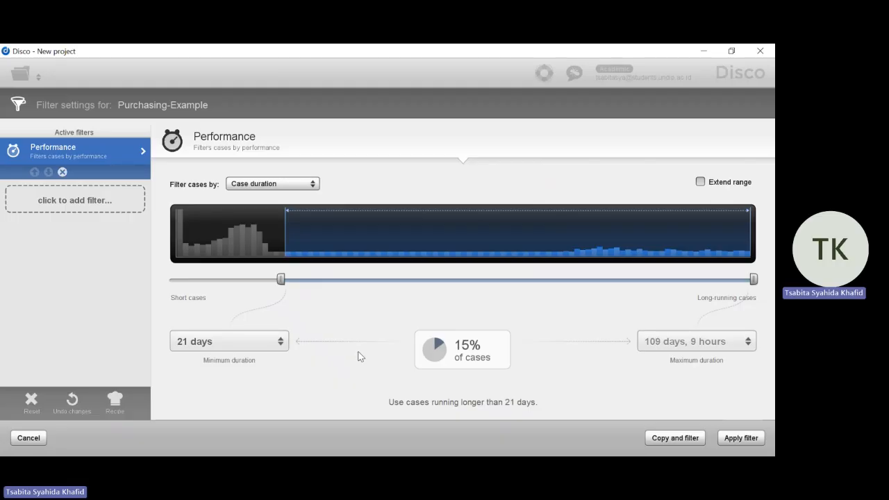
Apply the filter to a new copy of the log named SLA Analysis
{"action": "left_click", "coordinate": [667, 440]}
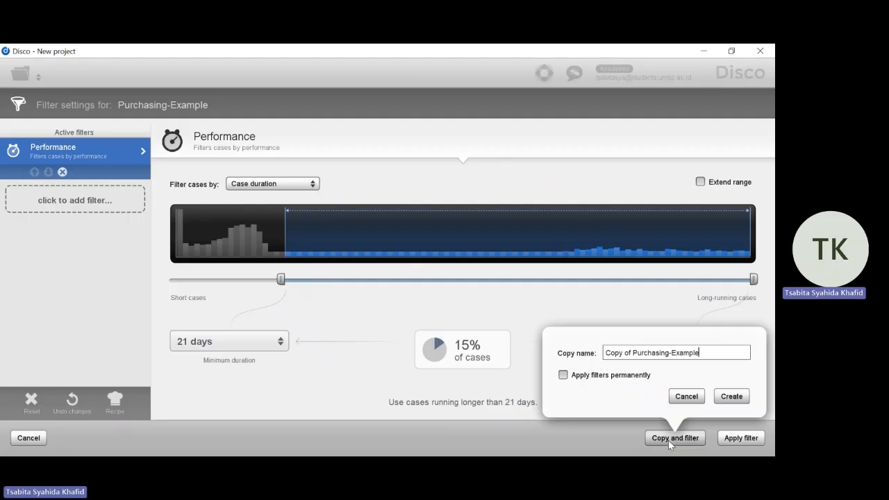
{"action": "key", "text": "BackSpace"}
{"action": "key", "text": "BackSpace"}
{"action": "key", "text": "BackSpace"}
{"action": "key", "text": "BackSpace"}
{"action": "key", "text": "BackSpace"}
{"action": "key", "text": "BackSpace"}
{"action": "key", "text": "BackSpace"}
{"action": "key", "text": "BackSpace"}
{"action": "key", "text": "BackSpace"}
{"action": "key", "text": "BackSpace"}
{"action": "key", "text": "BackSpace"}
{"action": "key", "text": "BackSpace"}
{"action": "key", "text": "BackSpace"}
{"action": "key", "text": "BackSpace"}
{"action": "key", "text": "BackSpace"}
{"action": "key", "text": "BackSpace"}
{"action": "key", "text": "BackSpace"}
{"action": "key", "text": "BackSpace"}
{"action": "key", "text": "BackSpace"}
{"action": "key", "text": "BackSpace"}
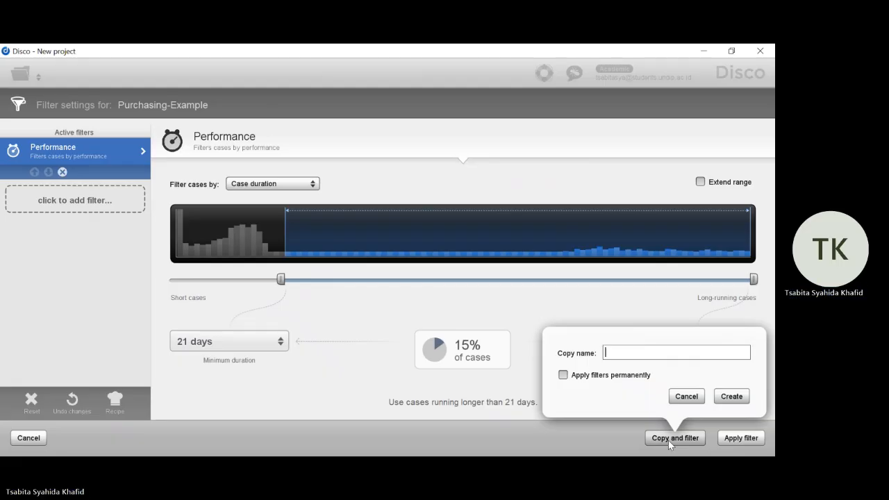
{"action": "type", "text": "SLA Ana"}
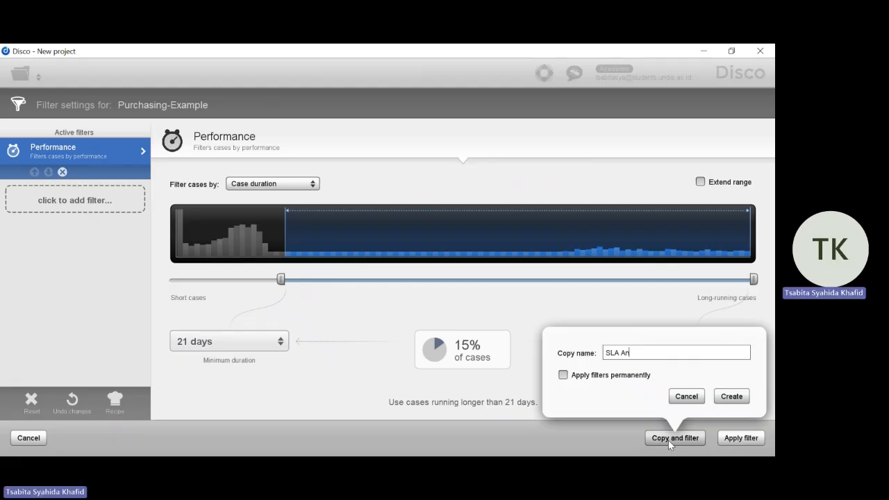
{"action": "type", "text": "lysis"}
{"action": "left_click", "coordinate": [722, 398]}
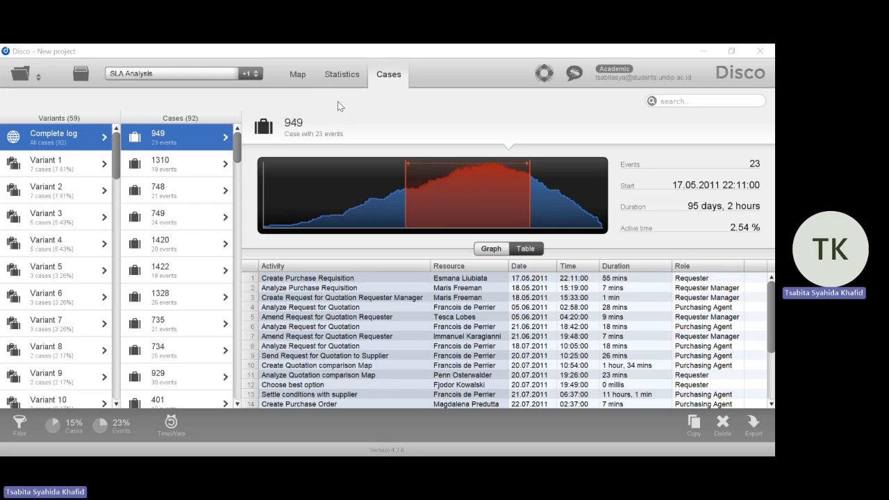
Examine the SLA Analysis process map's absolute frequencies, especially the loops around Analyze Request for Quotation
{"action": "left_click", "coordinate": [298, 80]}
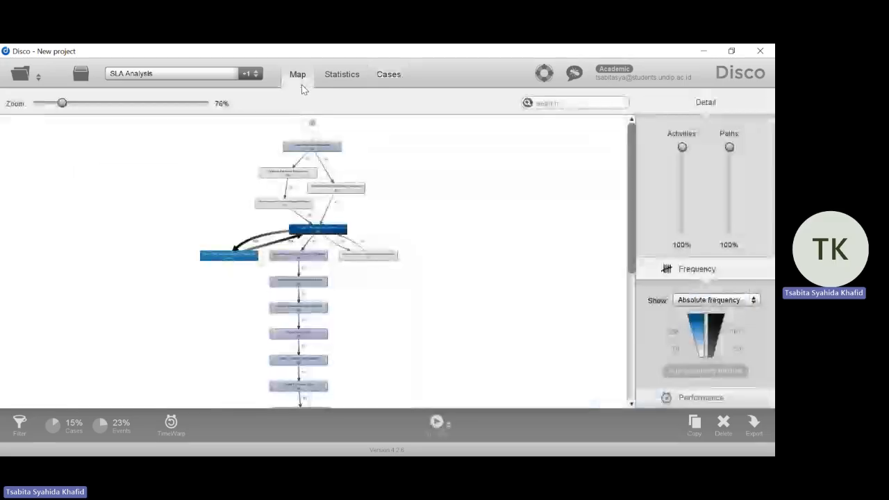
{"action": "scroll", "coordinate": [349, 205], "scroll_direction": "up", "scroll_amount": 5}
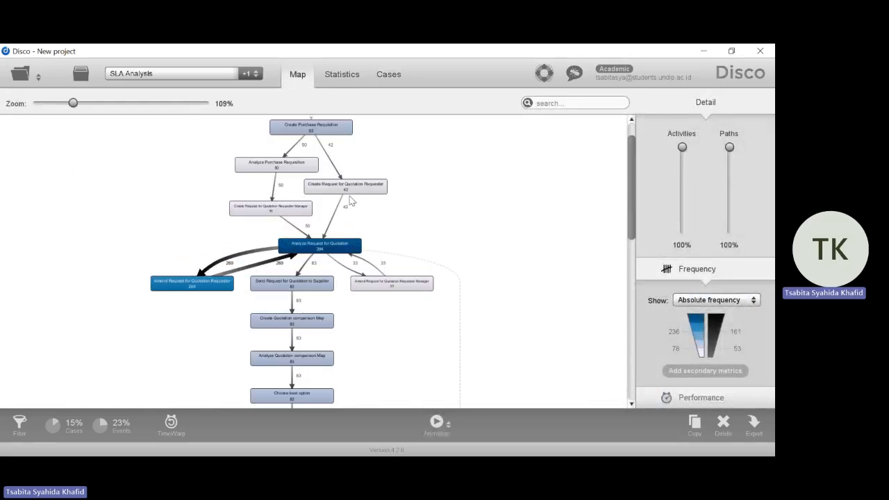
{"action": "scroll", "coordinate": [517, 209], "scroll_direction": "up", "scroll_amount": 2}
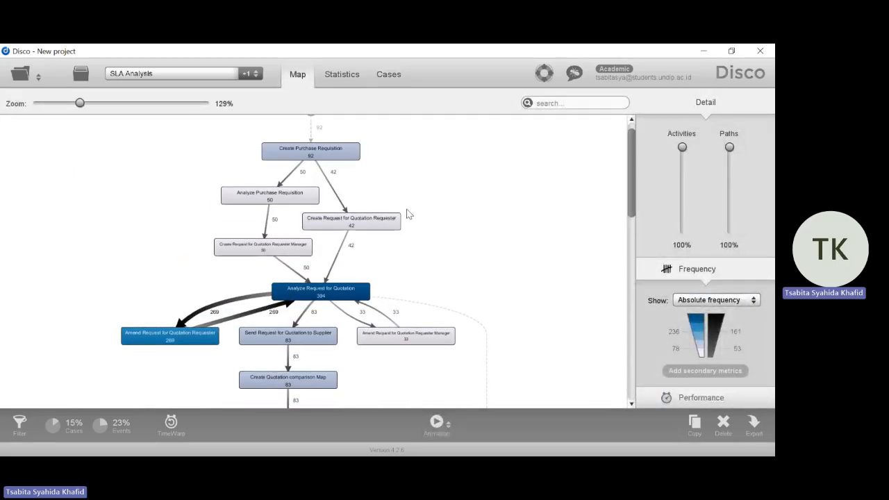
{"action": "scroll", "coordinate": [404, 250], "scroll_direction": "up", "scroll_amount": 1}
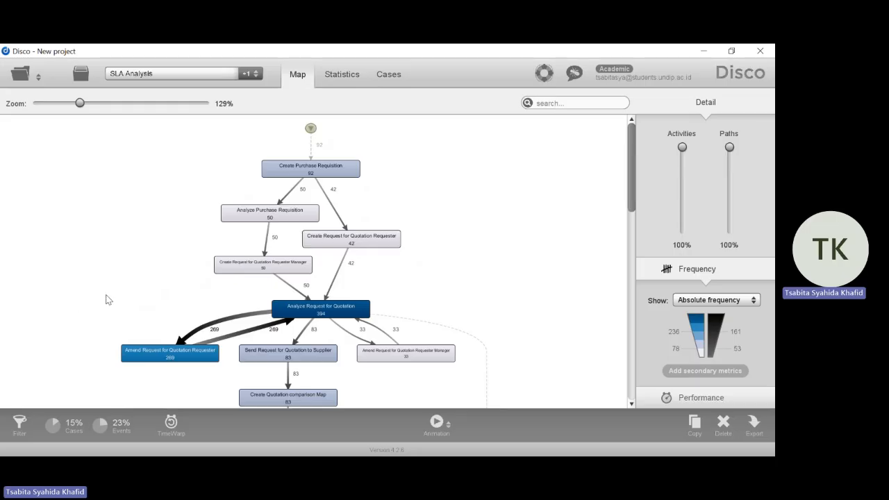
{"action": "scroll", "coordinate": [95, 201], "scroll_direction": "down", "scroll_amount": 3}
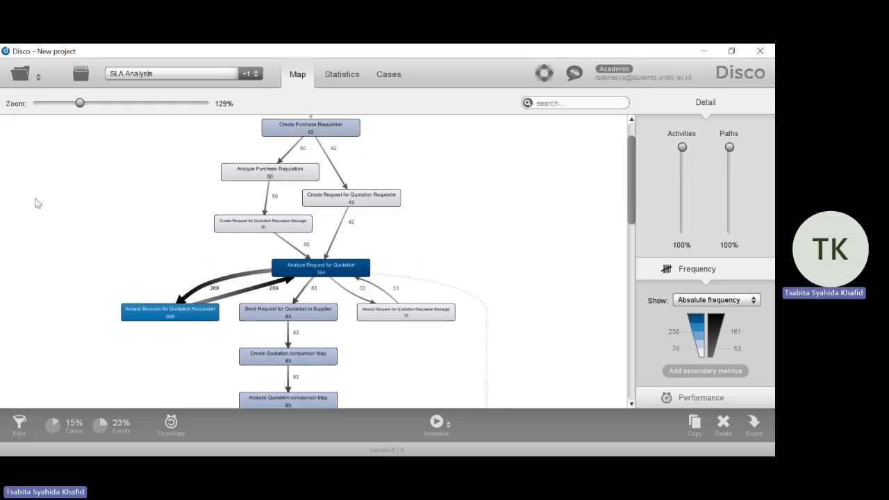
{"action": "left_click_drag", "start_coordinate": [87, 218], "coordinate": [88, 169]}
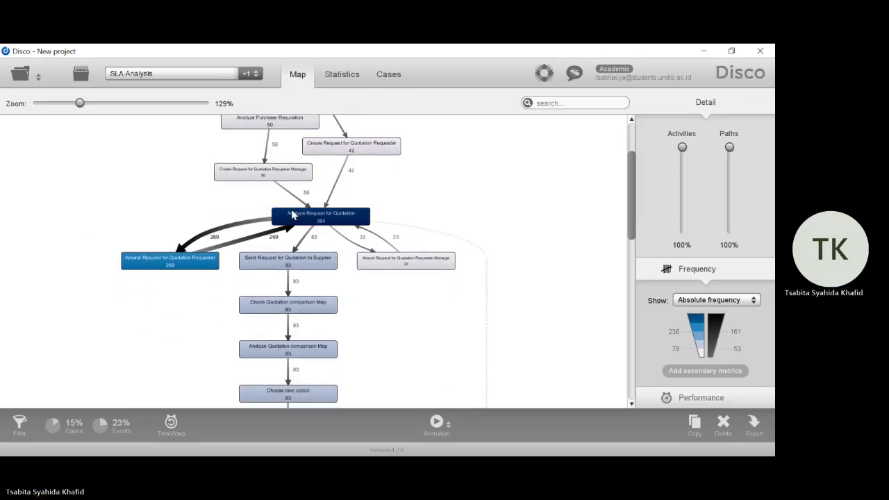
{"action": "scroll", "coordinate": [112, 199], "scroll_direction": "up", "scroll_amount": 4}
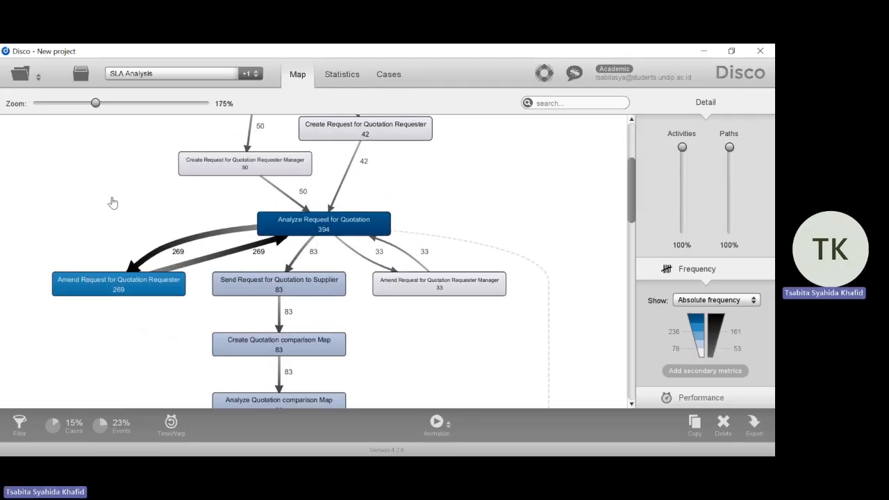
{"action": "left_click_drag", "start_coordinate": [113, 202], "coordinate": [172, 195]}
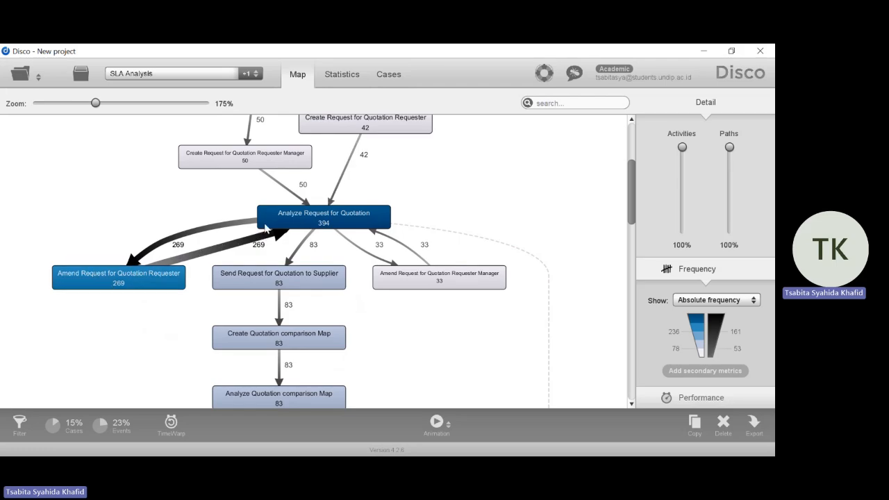
{"action": "left_click_drag", "start_coordinate": [105, 212], "coordinate": [104, 214]}
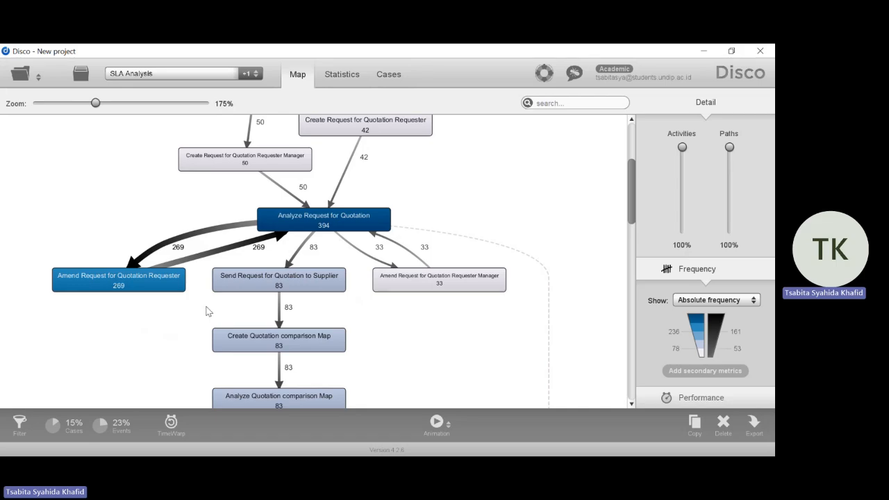
{"action": "scroll", "coordinate": [204, 227], "scroll_direction": "down", "scroll_amount": 1}
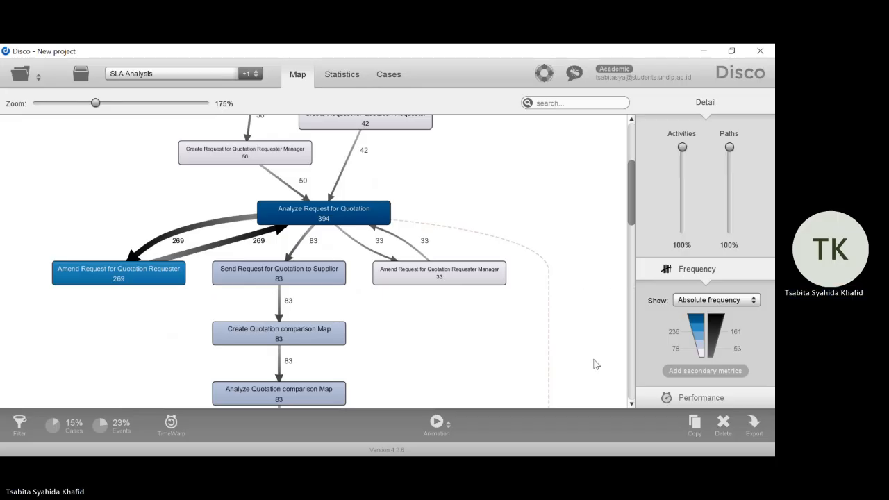
Switch the process map from frequency to performance and show the mean duration
{"action": "left_click", "coordinate": [697, 397]}
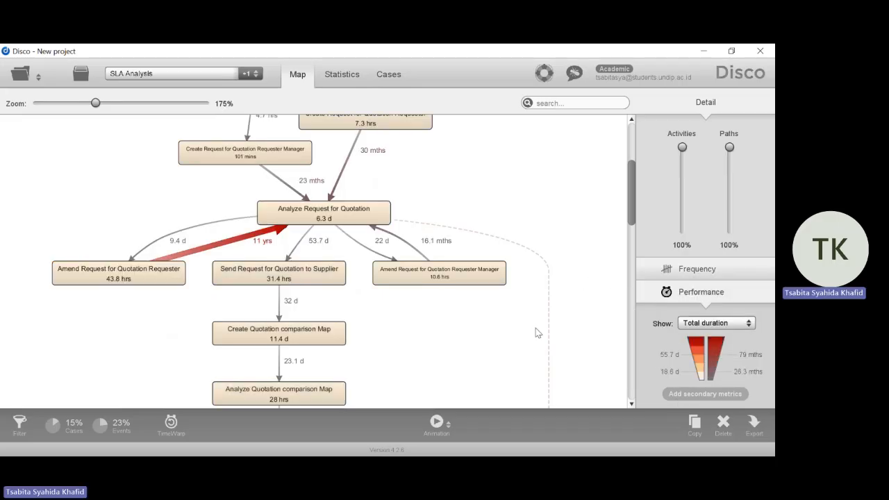
{"action": "left_click", "coordinate": [688, 325]}
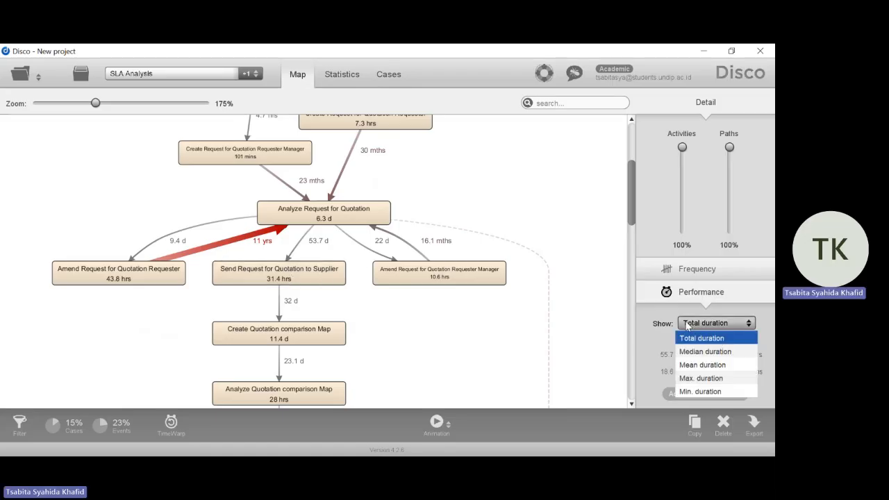
{"action": "left_click", "coordinate": [697, 365]}
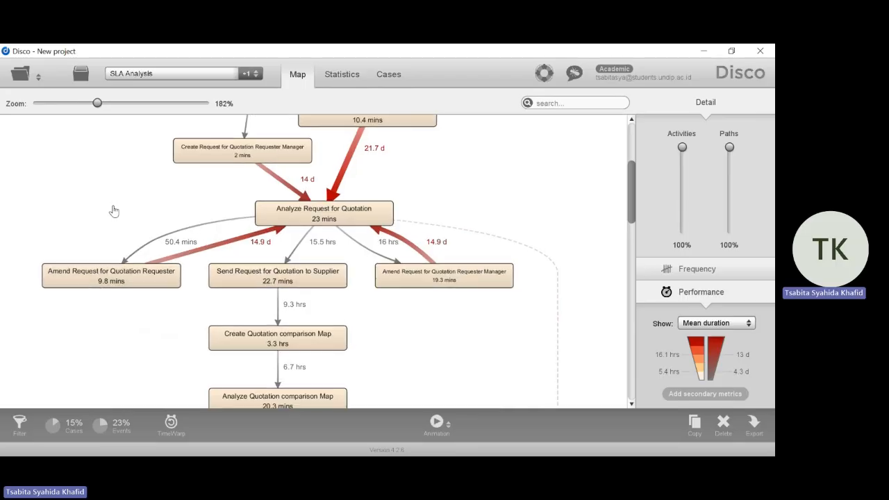
Inspect the frequency and performance details of the path from Amend Request for Quotation Requester to Analyze Request for Quotation
{"action": "left_click_drag", "start_coordinate": [114, 210], "coordinate": [123, 229]}
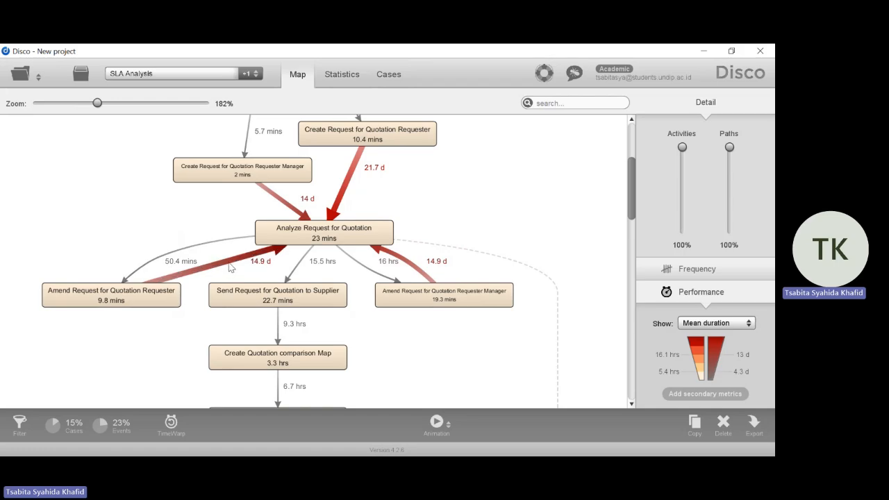
{"action": "left_click", "coordinate": [231, 268]}
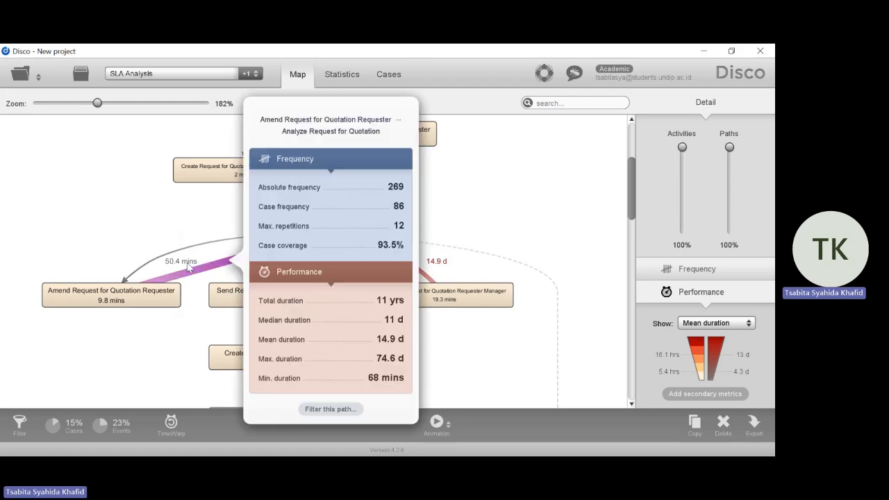
{"action": "left_click", "coordinate": [175, 230]}
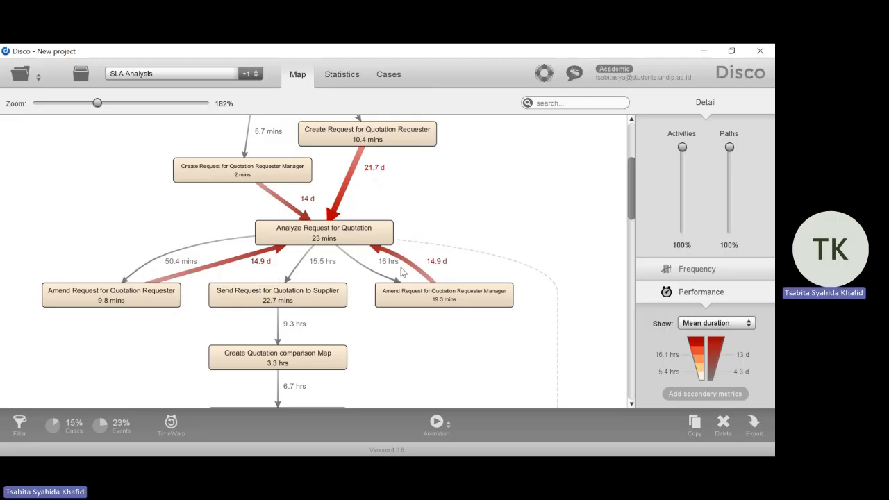
Play the process animation of the SLA Analysis log and raise its playback speed to the fastest setting
{"action": "scroll", "coordinate": [254, 239], "scroll_direction": "down", "scroll_amount": 1}
{"action": "mouse_move", "coordinate": [199, 209]}
{"action": "left_mouse_down"}
{"action": "mouse_move", "coordinate": [204, 234]}
{"action": "mouse_move", "coordinate": [204, 199]}
{"action": "left_mouse_up"}
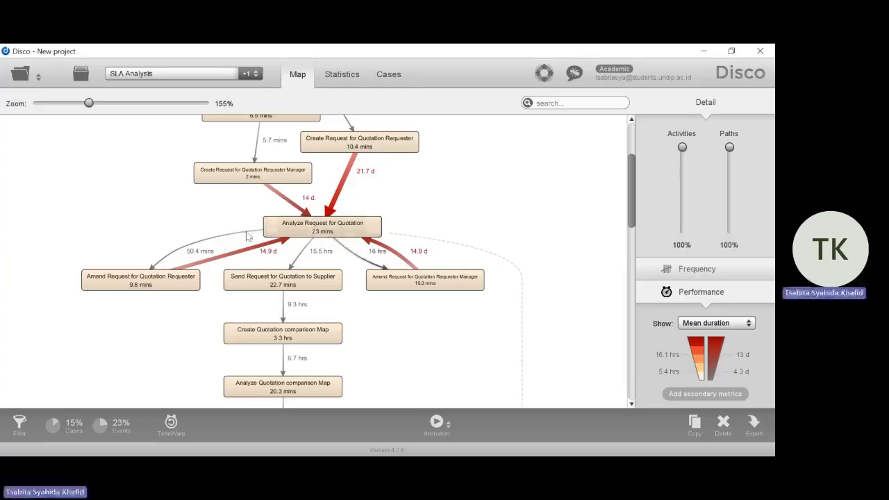
{"action": "left_click", "coordinate": [436, 423]}
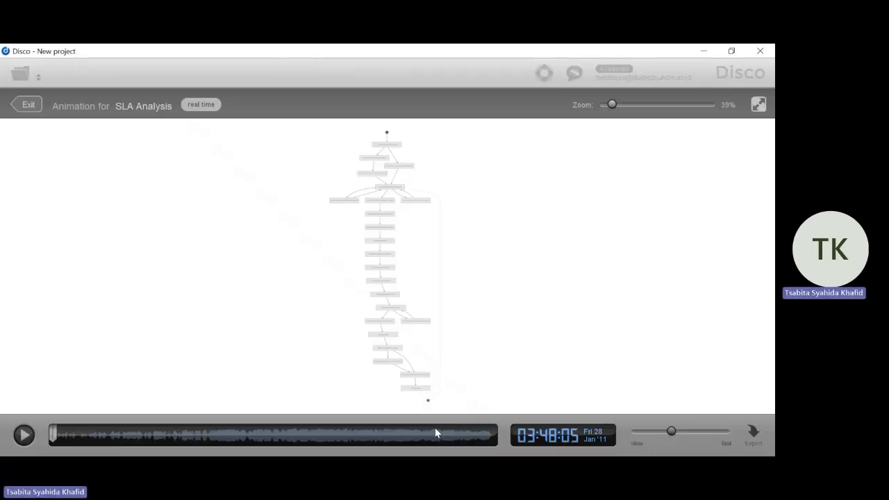
{"action": "left_click", "coordinate": [23, 436]}
{"action": "scroll", "coordinate": [391, 206], "scroll_direction": "up", "scroll_amount": 5}
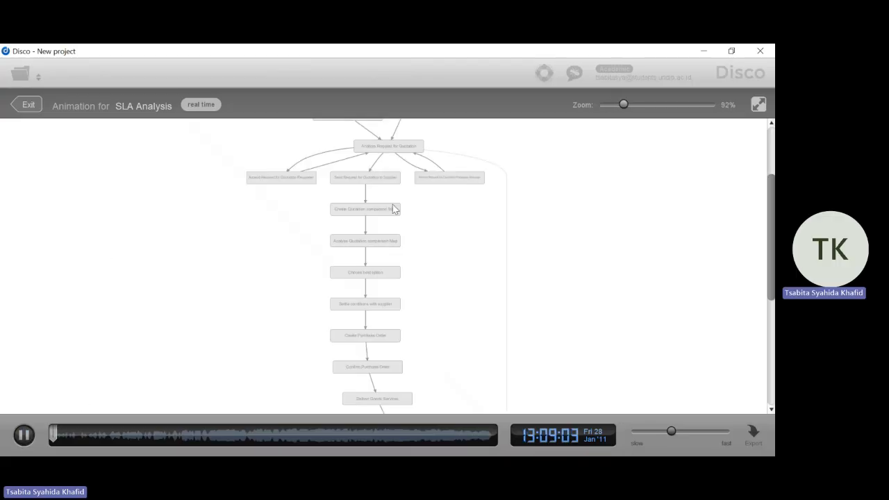
{"action": "scroll", "coordinate": [451, 230], "scroll_direction": "up", "scroll_amount": 2}
{"action": "left_click_drag", "start_coordinate": [451, 230], "coordinate": [462, 335]}
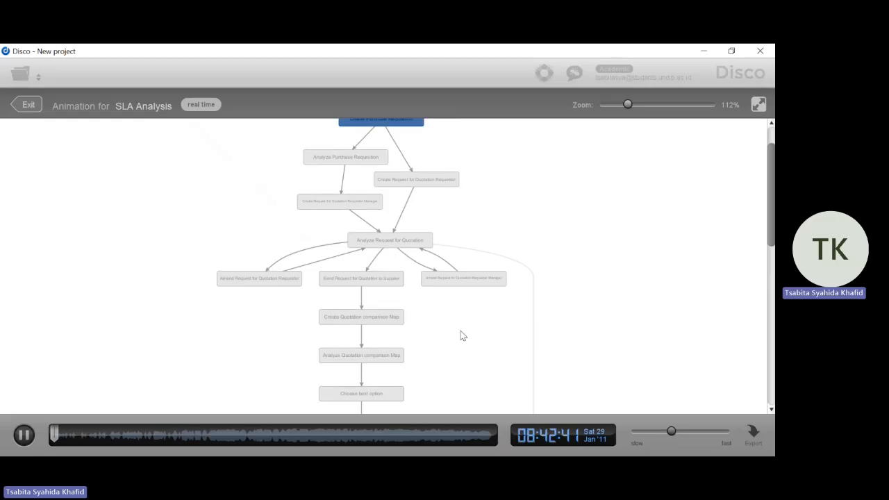
{"action": "left_click_drag", "start_coordinate": [501, 216], "coordinate": [466, 258]}
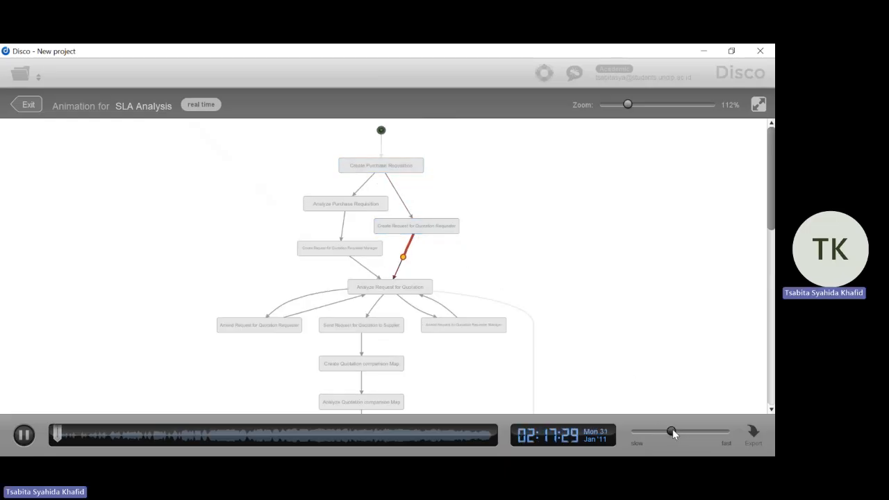
{"action": "left_click_drag", "start_coordinate": [701, 432], "coordinate": [725, 431]}
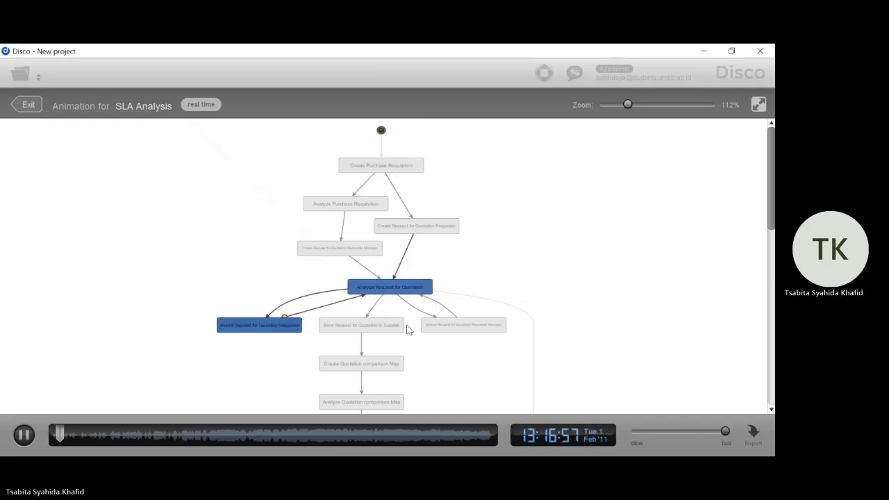
{"action": "scroll", "coordinate": [408, 330], "scroll_direction": "down", "scroll_amount": 1}
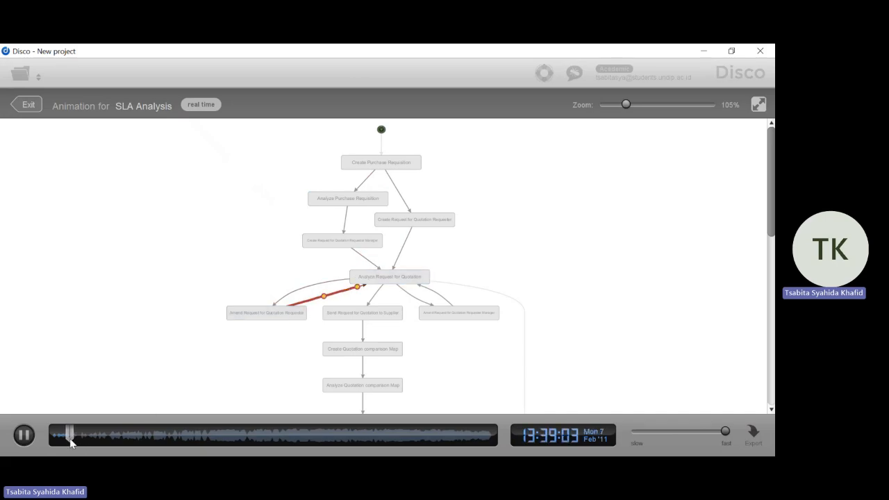
Jump the animation ahead to early June 2011 and exit it after watching the cases around Analyze Request for Quotation
{"action": "left_click_drag", "start_coordinate": [81, 439], "coordinate": [264, 417]}
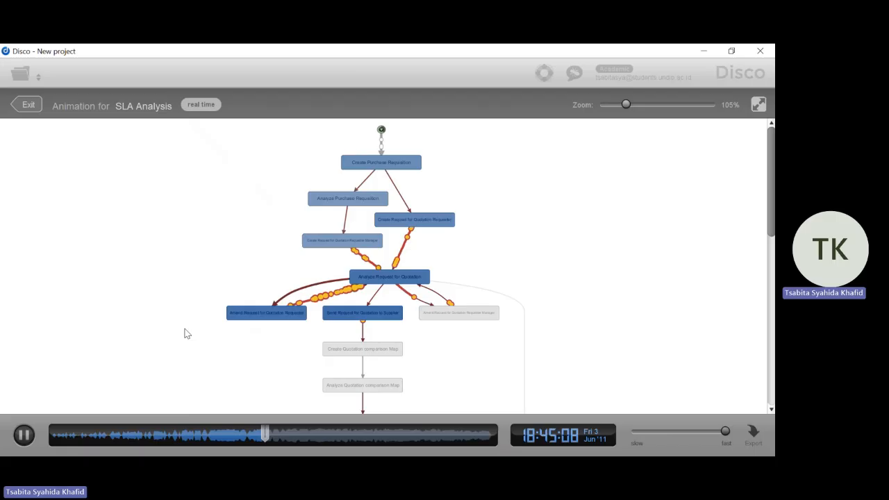
{"action": "scroll", "coordinate": [184, 330], "scroll_direction": "down", "scroll_amount": 1}
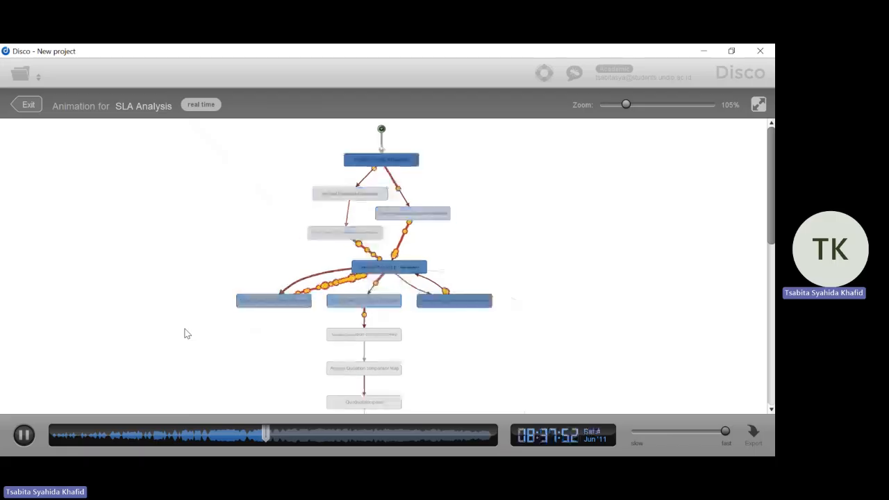
{"action": "left_click_drag", "start_coordinate": [34, 310], "coordinate": [43, 245]}
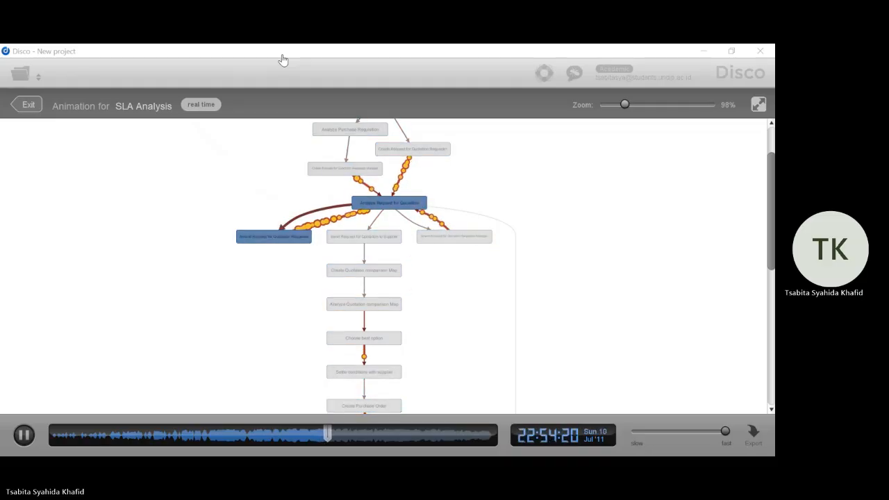
{"action": "key", "text": "space"}
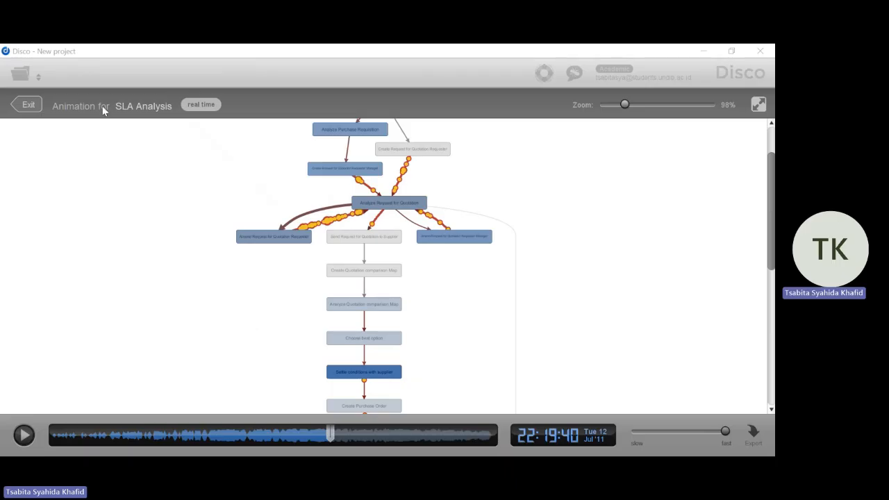
{"action": "left_click", "coordinate": [28, 104]}
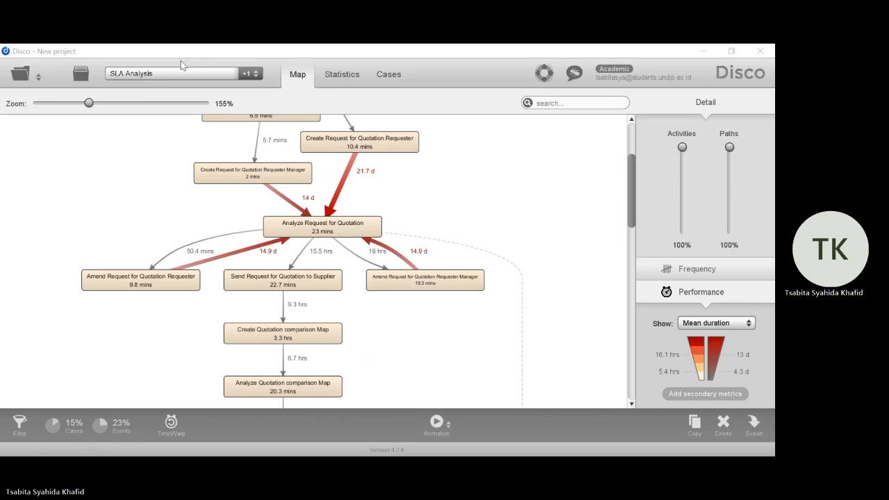
Switch to the Purchasing-Example log and display its process map around the invoice activities near the end of the process
{"action": "left_click", "coordinate": [251, 73]}
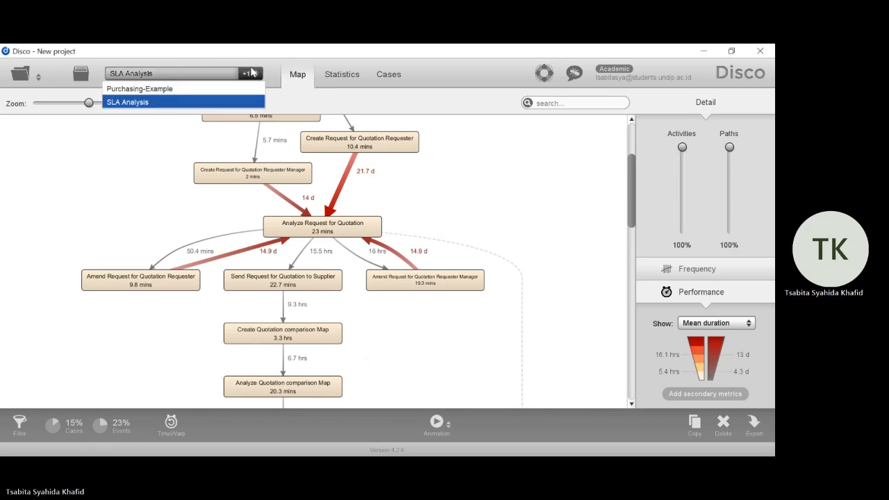
{"action": "left_click", "coordinate": [222, 89]}
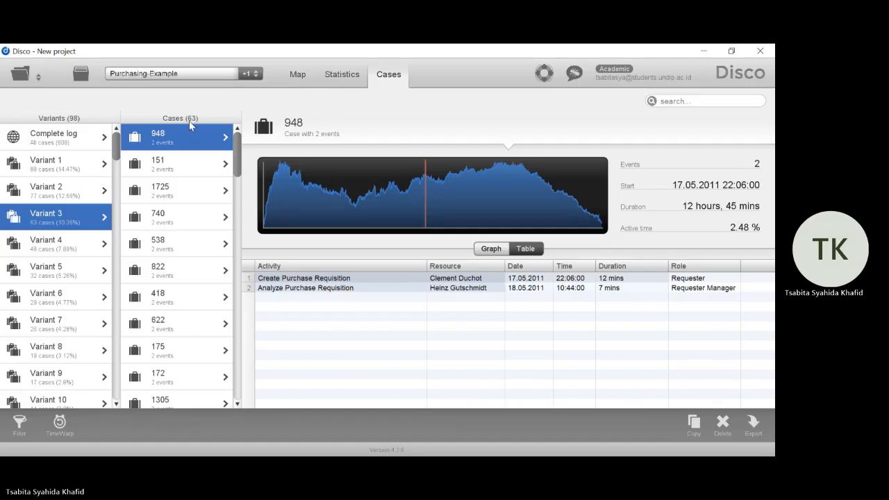
{"action": "left_click", "coordinate": [292, 80]}
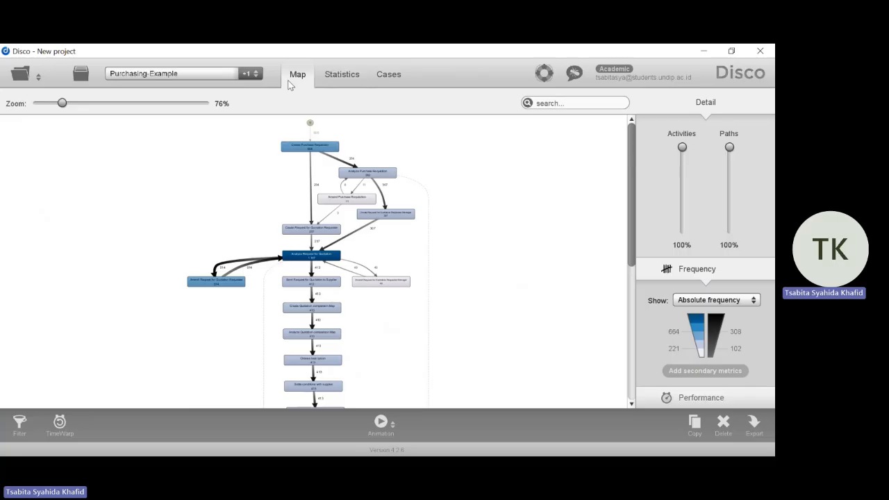
{"action": "scroll", "coordinate": [402, 268], "scroll_direction": "down", "scroll_amount": 4}
{"action": "scroll", "coordinate": [403, 268], "scroll_direction": "up", "scroll_amount": 3}
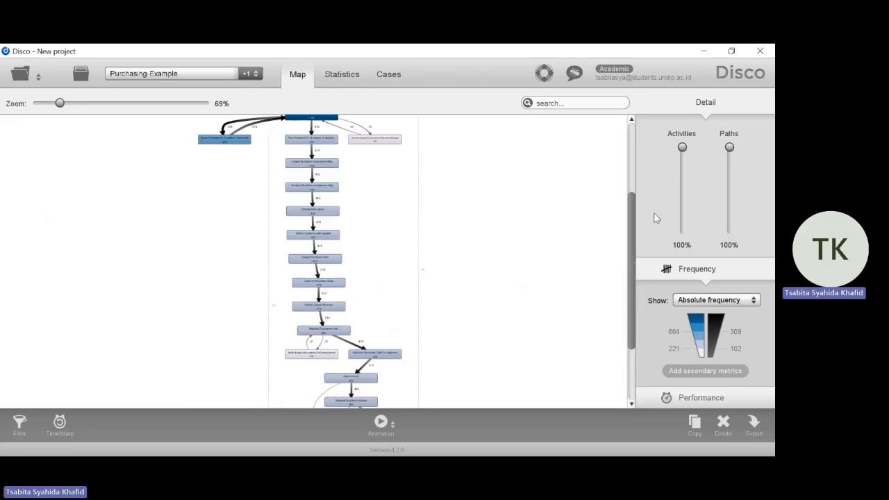
{"action": "scroll", "coordinate": [440, 285], "scroll_direction": "up", "scroll_amount": 2}
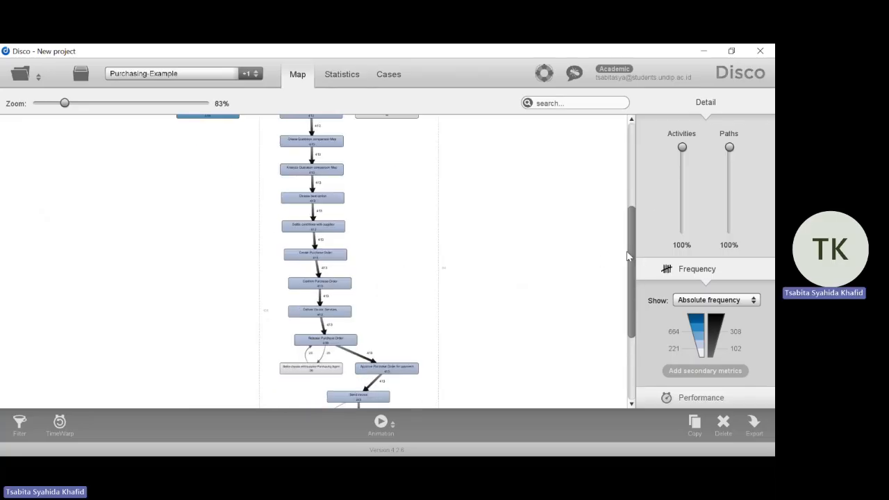
{"action": "left_click_drag", "start_coordinate": [627, 257], "coordinate": [633, 370]}
{"action": "scroll", "coordinate": [447, 278], "scroll_direction": "up", "scroll_amount": 4}
{"action": "scroll", "coordinate": [446, 278], "scroll_direction": "up", "scroll_amount": 2}
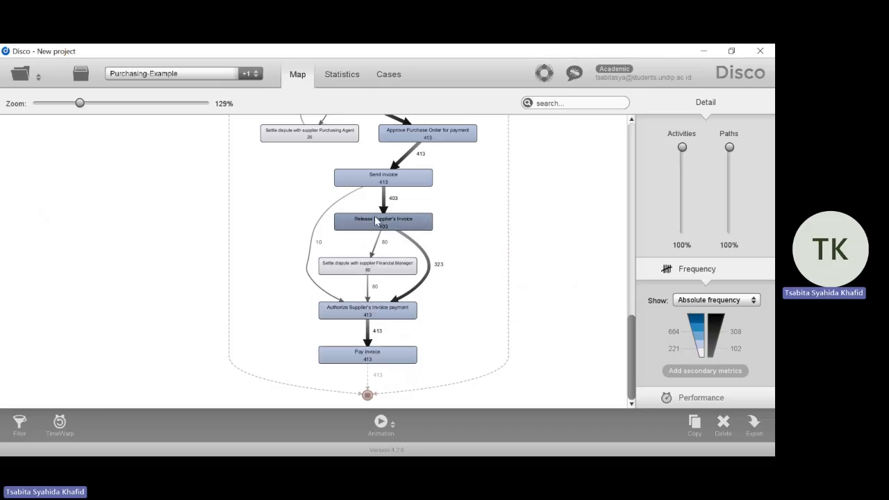
Filter the path from Send invoice to Authorize Supplier's Invoice payment into a new log, Copy of Purchasing-Example, and list its cases
{"action": "left_click", "coordinate": [325, 216]}
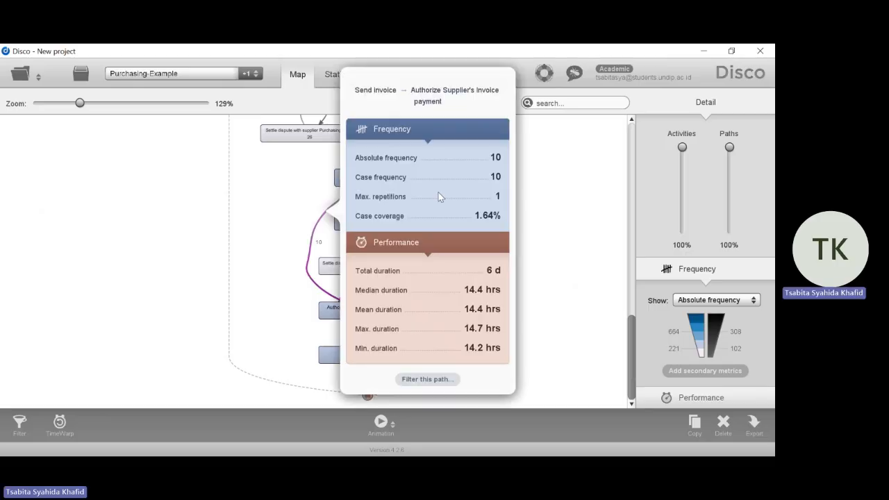
{"action": "left_click", "coordinate": [428, 380]}
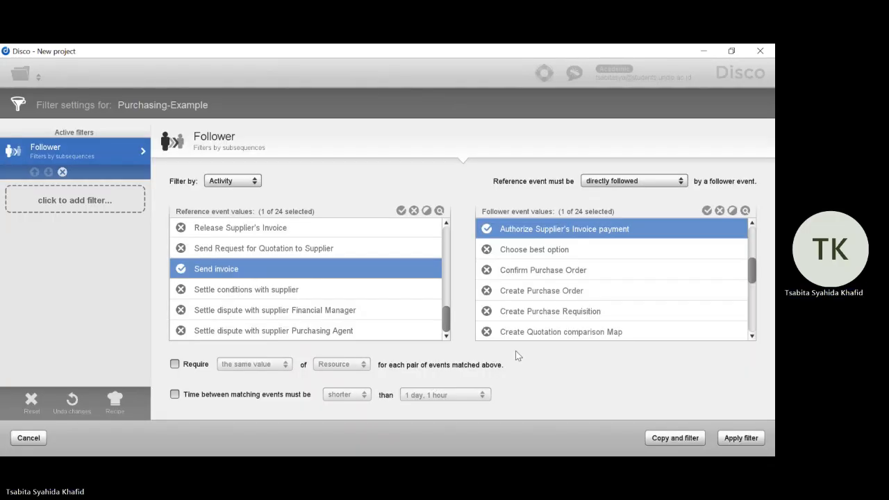
{"action": "scroll", "coordinate": [624, 278], "scroll_direction": "up", "scroll_amount": 1}
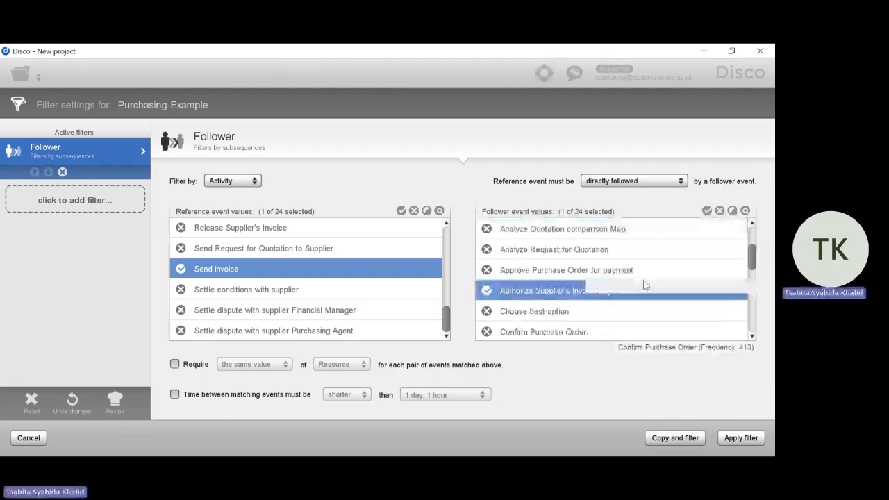
{"action": "left_click", "coordinate": [679, 438]}
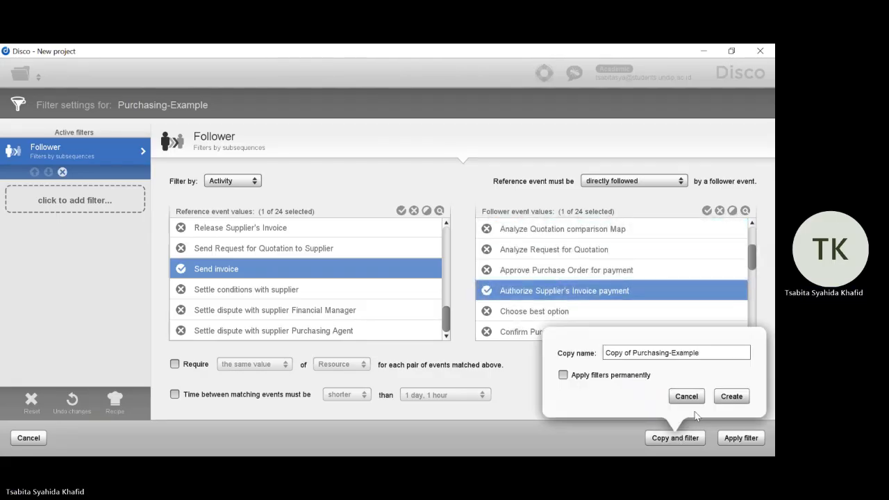
{"action": "left_click", "coordinate": [731, 397]}
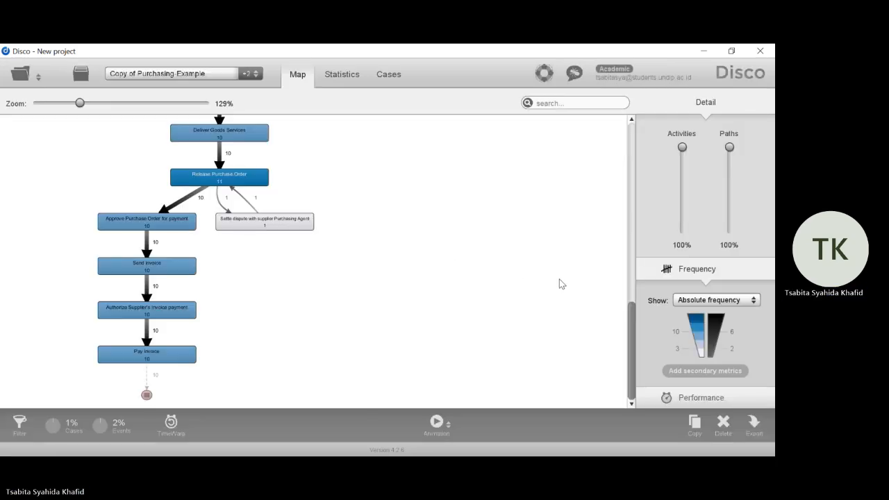
{"action": "mouse_move", "coordinate": [631, 327]}
{"action": "left_mouse_down"}
{"action": "mouse_move", "coordinate": [632, 161]}
{"action": "mouse_move", "coordinate": [622, 332]}
{"action": "left_mouse_up"}
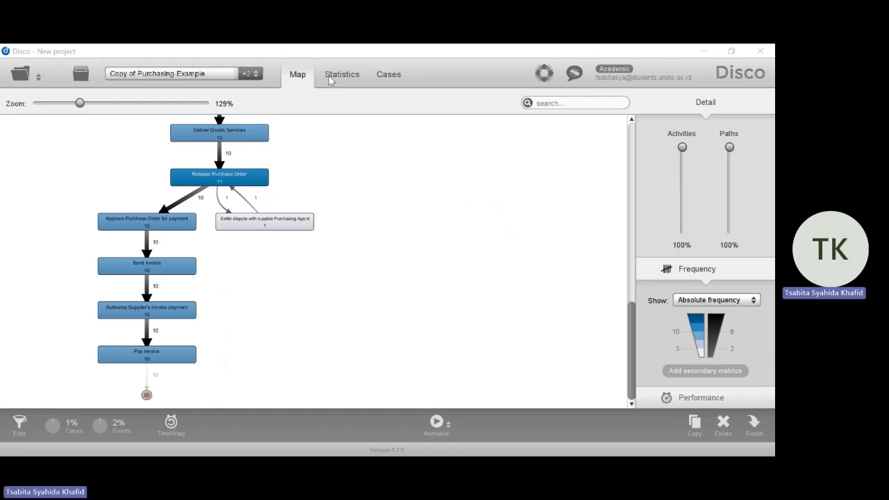
{"action": "left_click", "coordinate": [390, 80]}
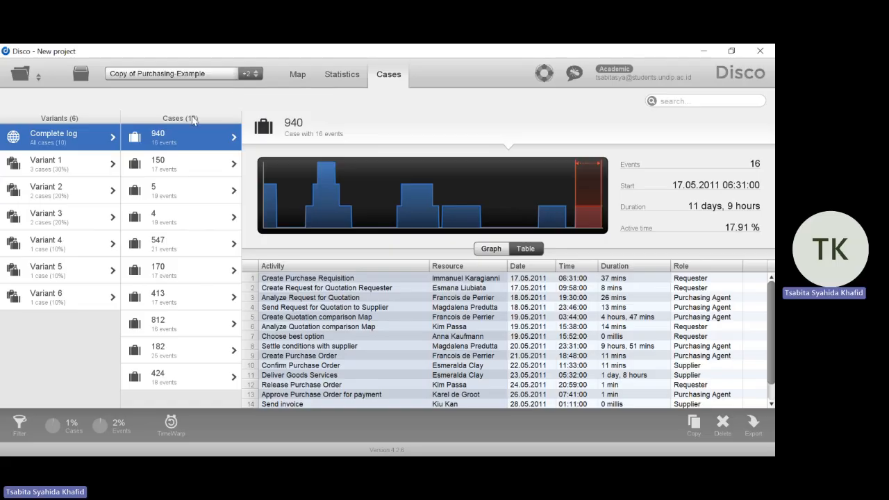
Reload the original Purchasing-Example data set from the project overview to reopen its column configuration
{"action": "left_click", "coordinate": [81, 74]}
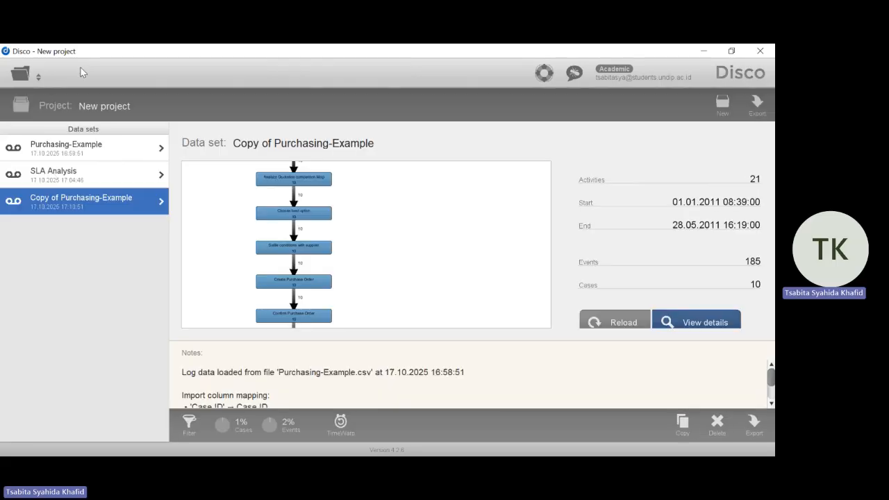
{"action": "left_click", "coordinate": [124, 149]}
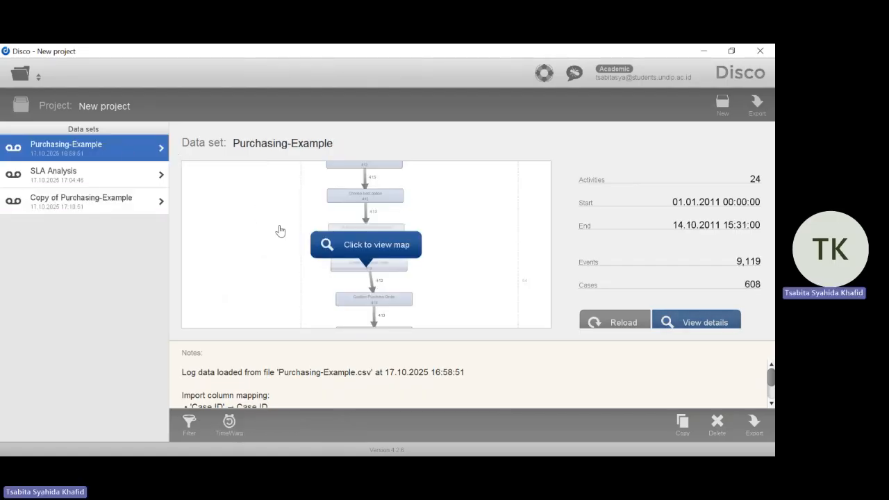
{"action": "left_click", "coordinate": [623, 323]}
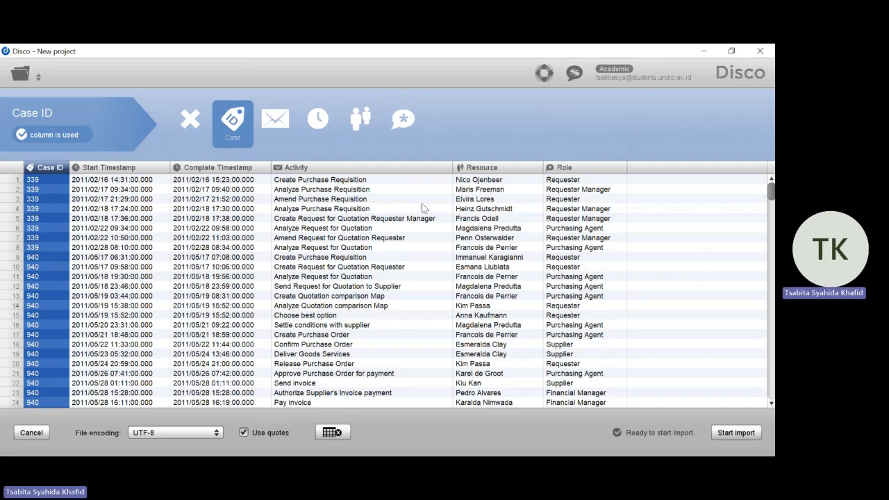
Configure the Activity column as Other and the Role column as Activity, and start the import
{"action": "left_click", "coordinate": [340, 170]}
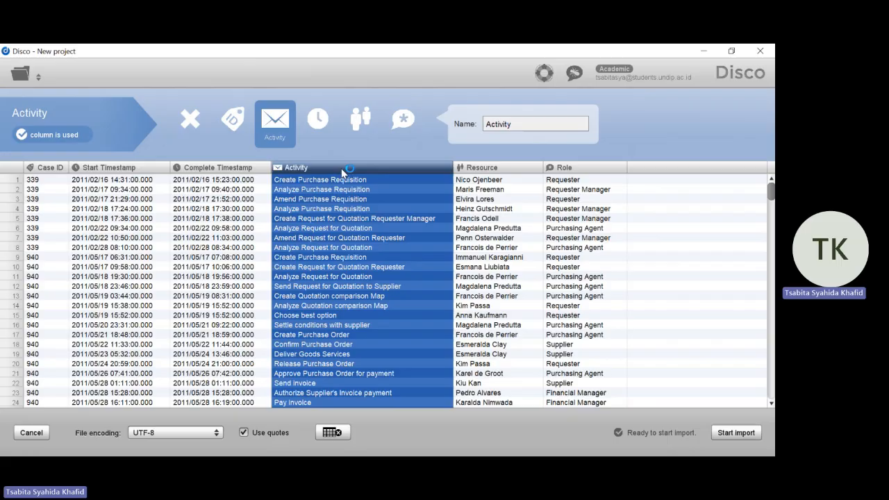
{"action": "left_click", "coordinate": [401, 122]}
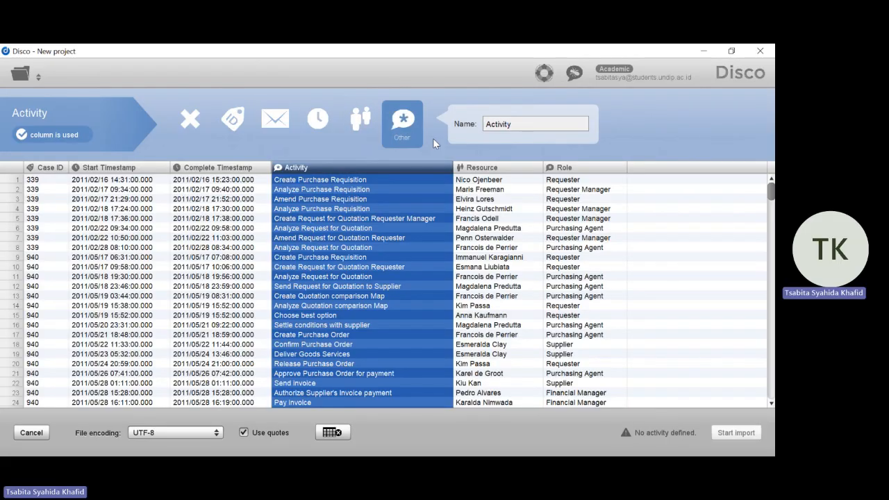
{"action": "left_click", "coordinate": [575, 168]}
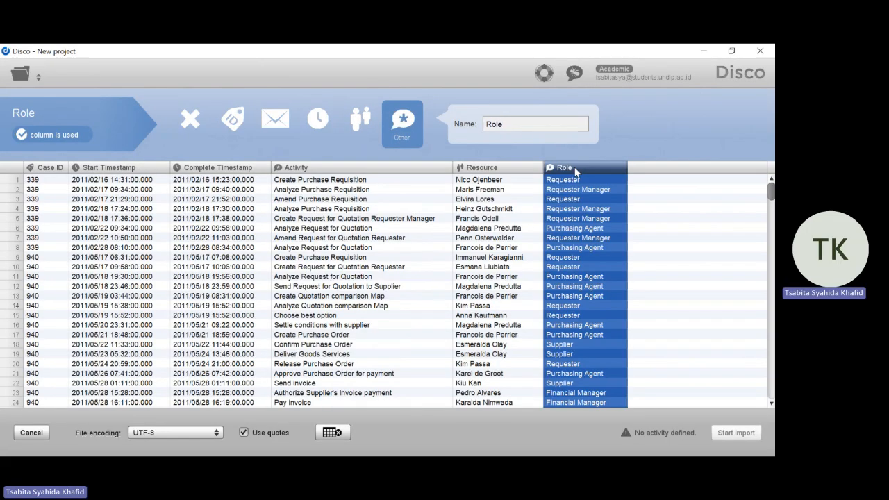
{"action": "left_click", "coordinate": [278, 122]}
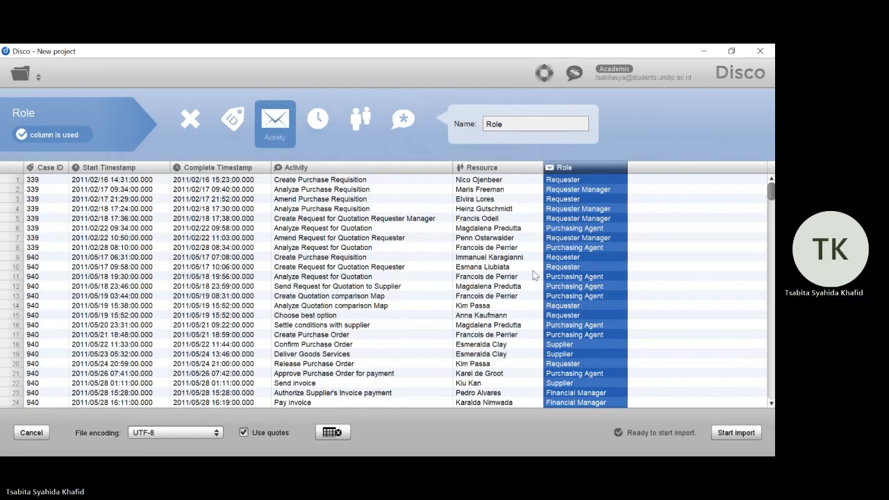
{"action": "left_click", "coordinate": [747, 429]}
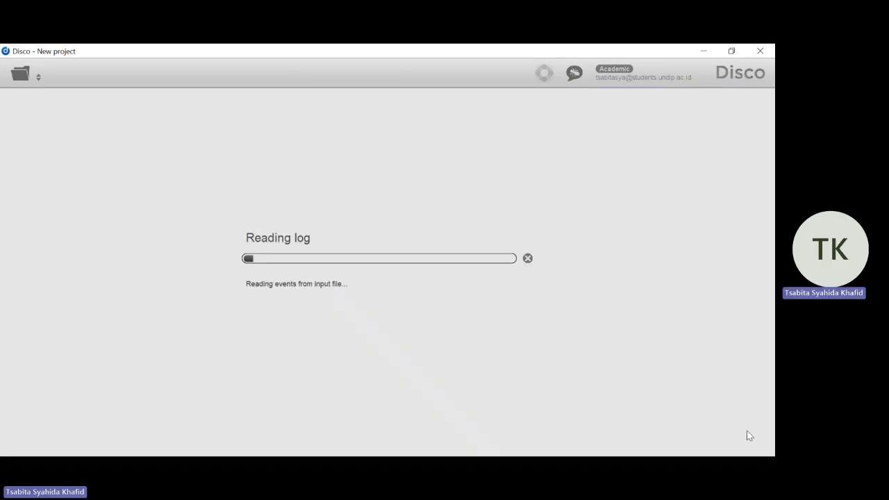